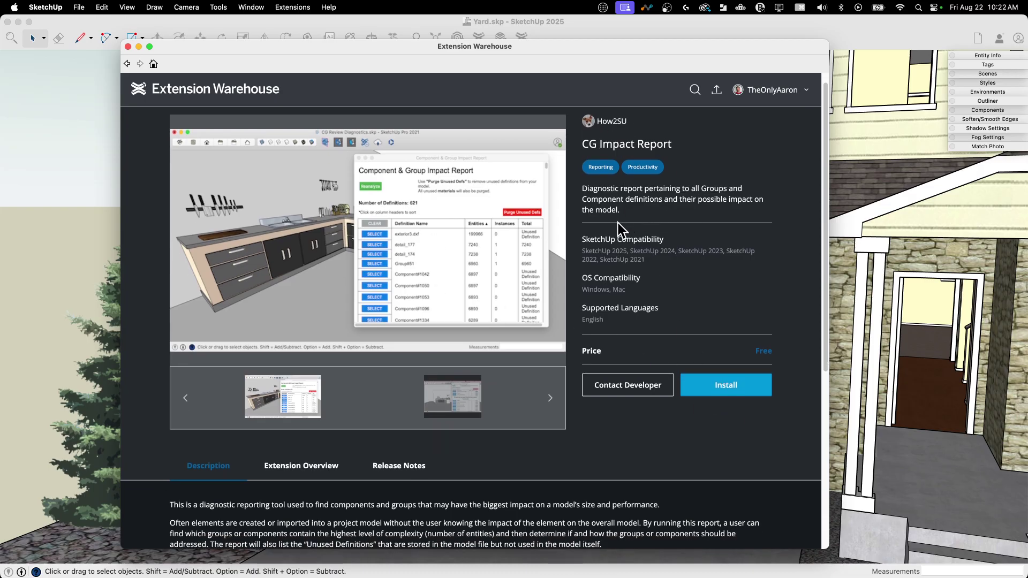
Review the CG Impact Report extension's preview and description, then close the Extension Warehouse
scroll(561, 235, "down", 2)
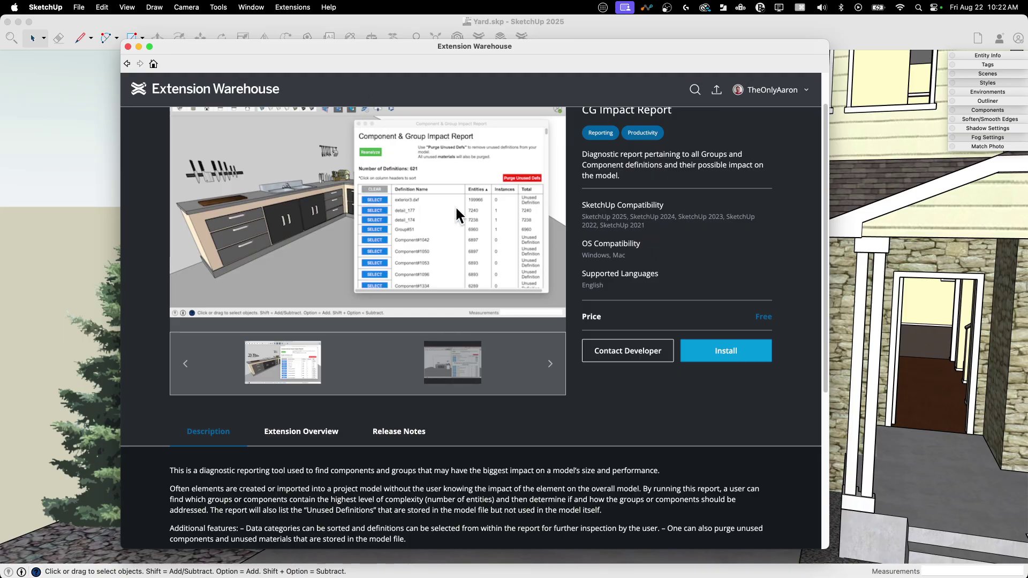
scroll(374, 209, "up", 1)
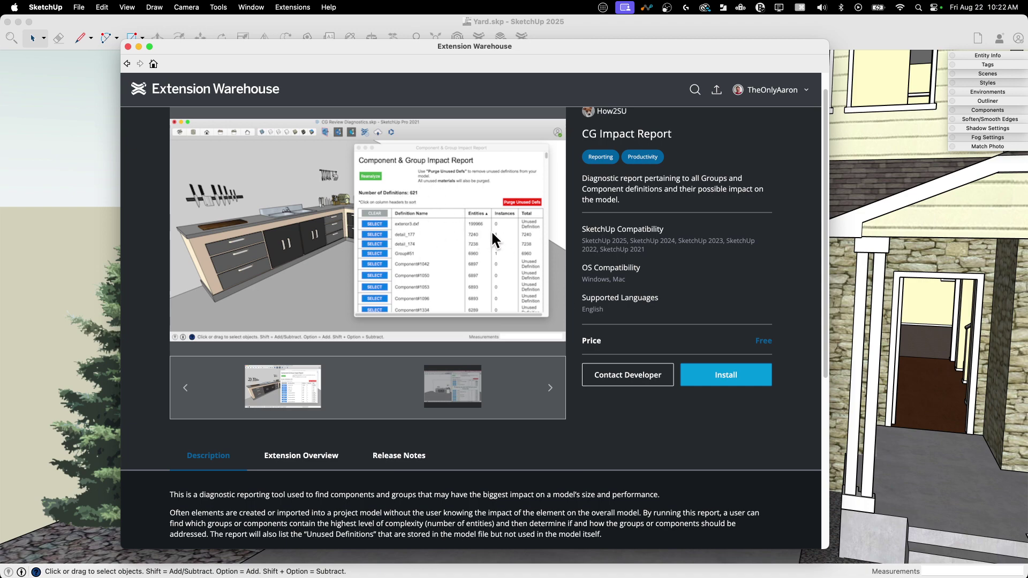
scroll(491, 237, "down", 4)
scroll(492, 237, "up", 2)
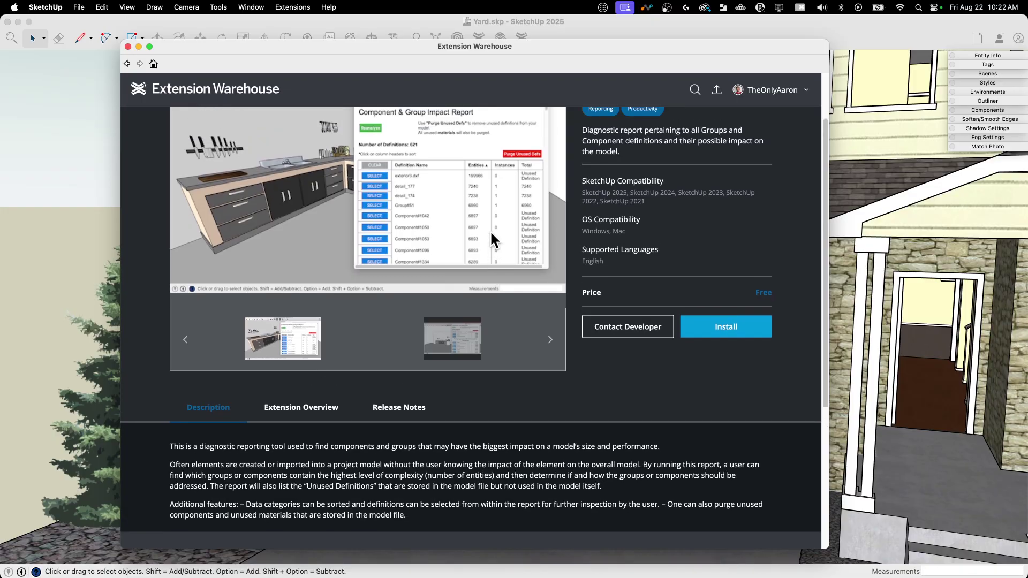
scroll(490, 235, "up", 1)
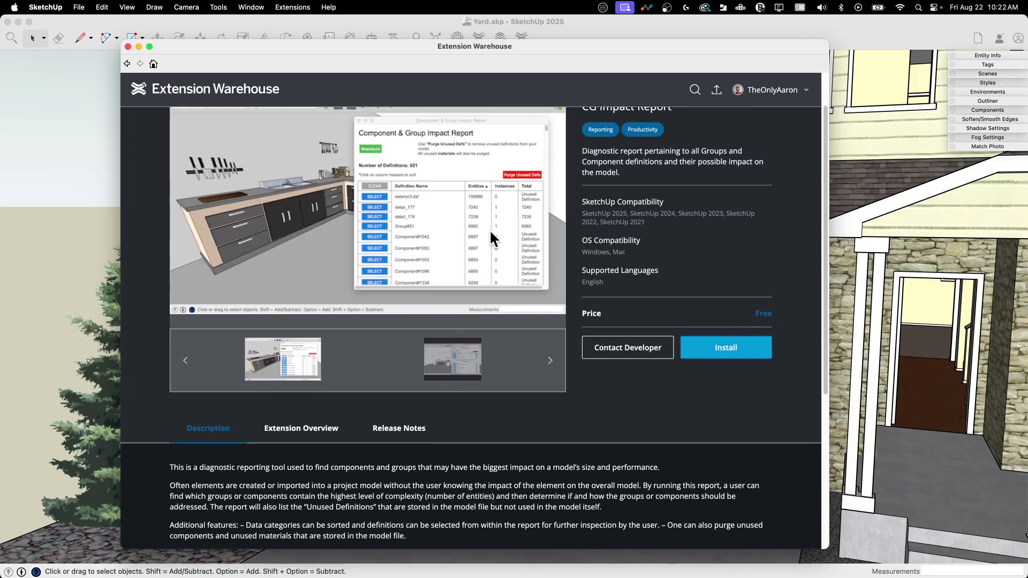
left_click(128, 46)
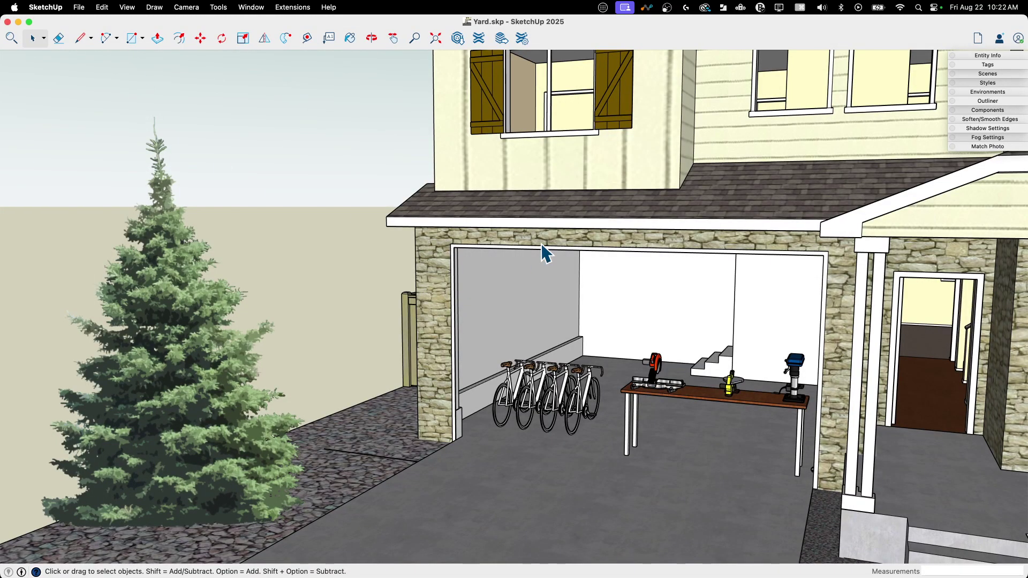
Check the whole model's statistics, including nested components, in Model Info, then close the window
scroll(544, 251, "down", 10)
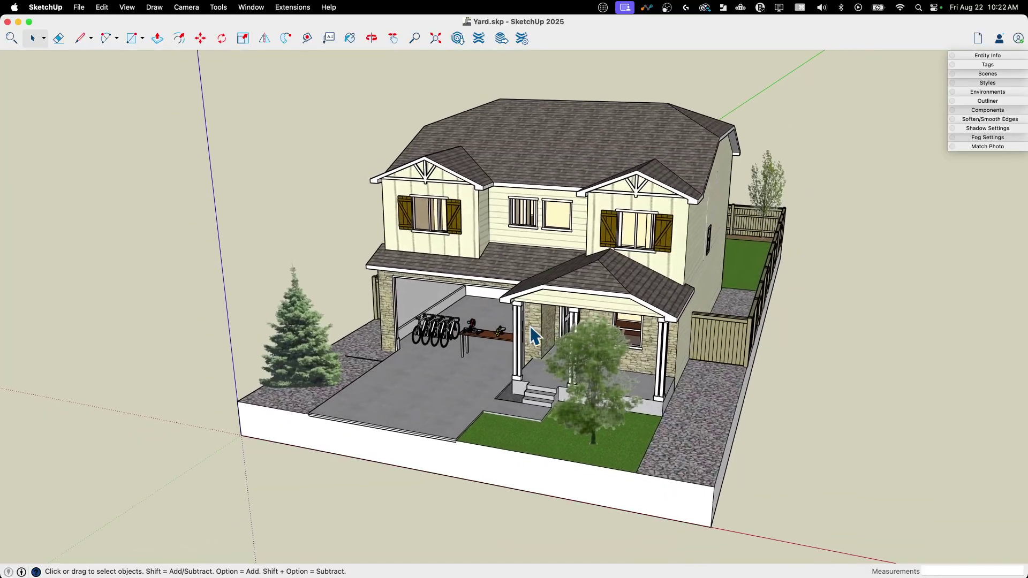
left_click(251, 8)
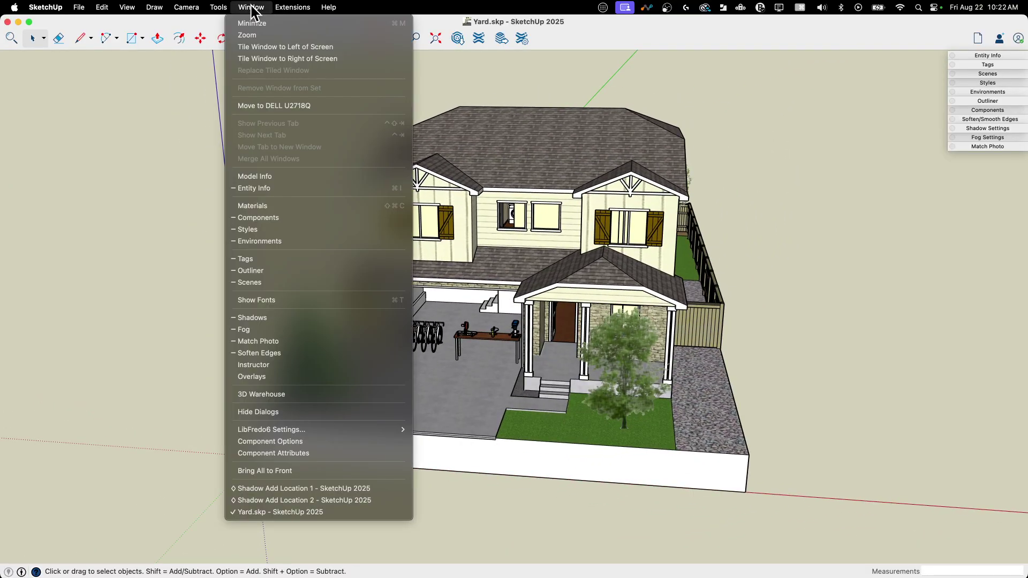
left_click(255, 176)
left_click(175, 319)
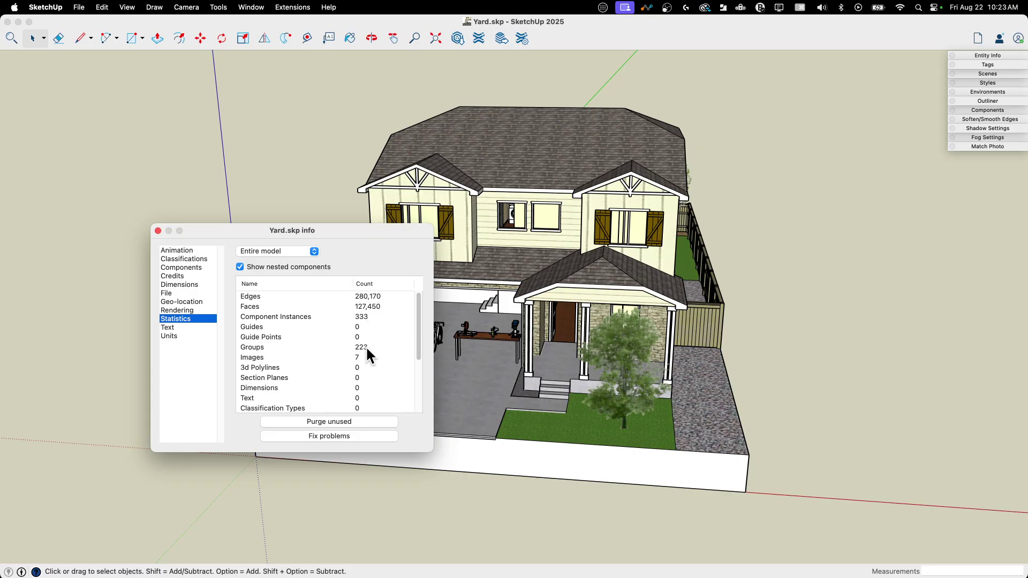
left_click(158, 230)
Examine the front windows, the garage contents and the yard of the house model from several angles
middle_click_drag(578, 266, 604, 221)
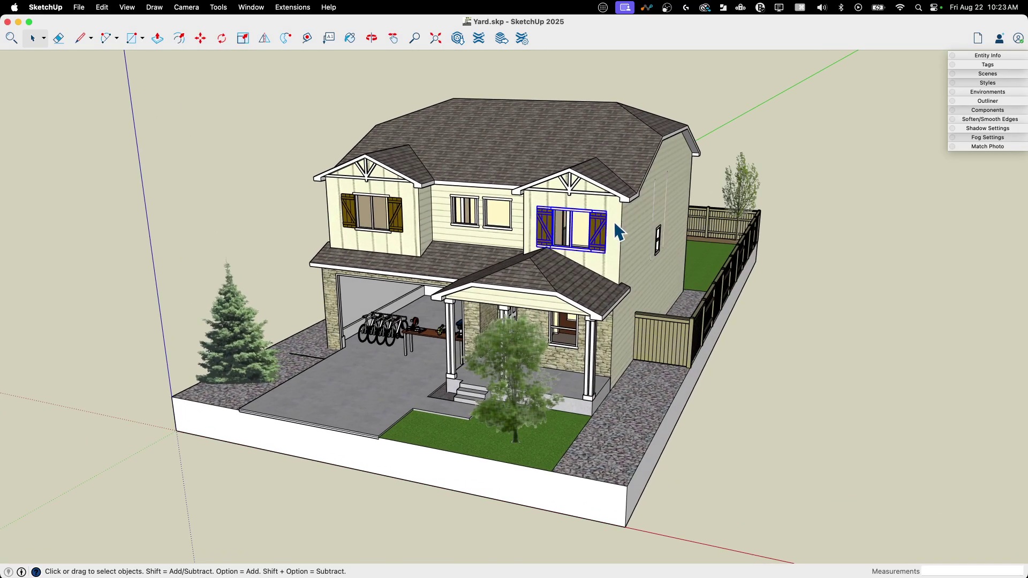
left_click(570, 186)
left_click(493, 204)
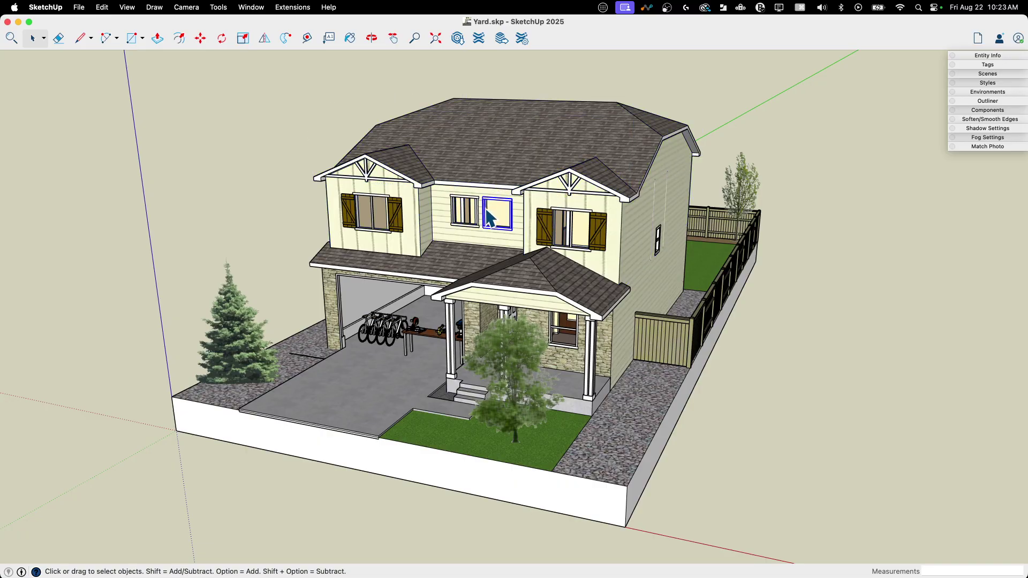
left_click(276, 236)
middle_click_drag(338, 262, 420, 294)
scroll(390, 298, "up", 5)
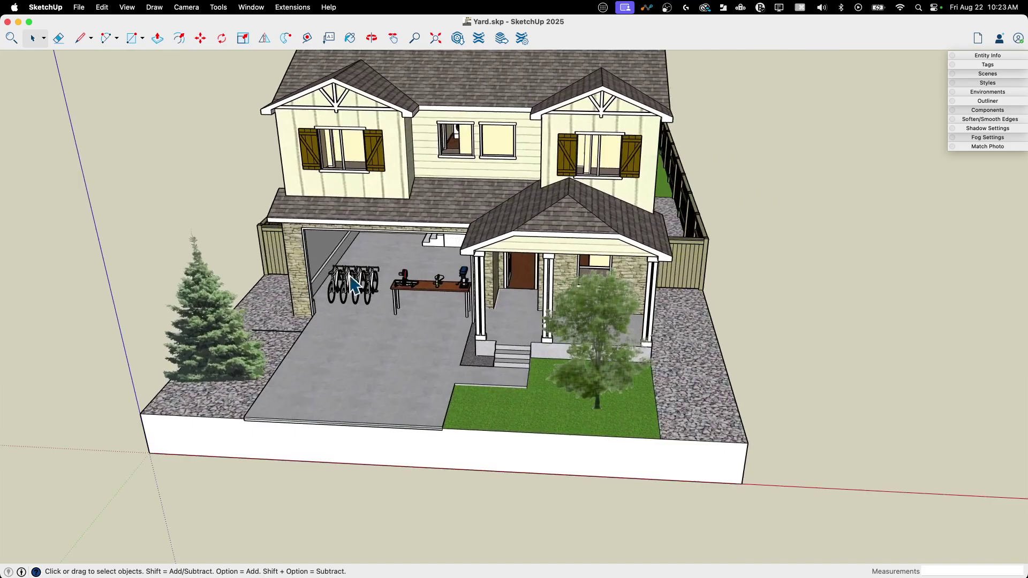
middle_click_drag(353, 284, 298, 30)
scroll(370, 324, "up", 3)
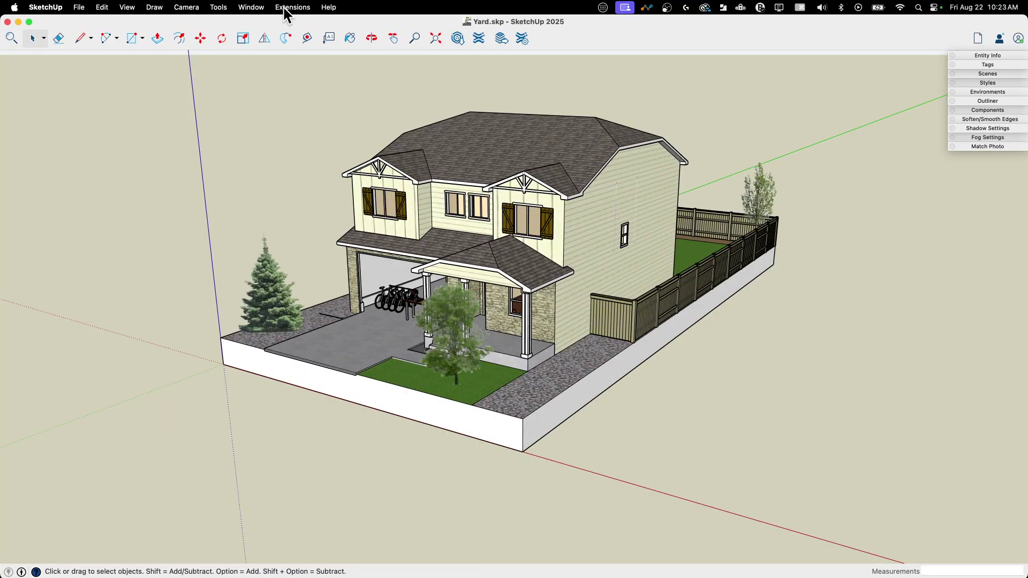
Run the CG Impact Report on the model and enlarge its window beside the house to show more rows
left_click(288, 8)
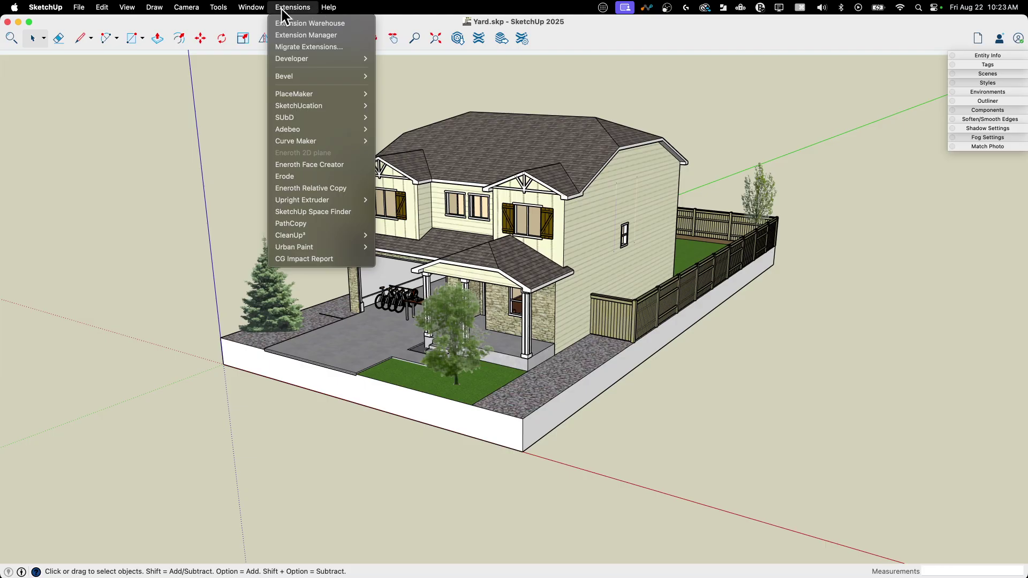
left_click(319, 258)
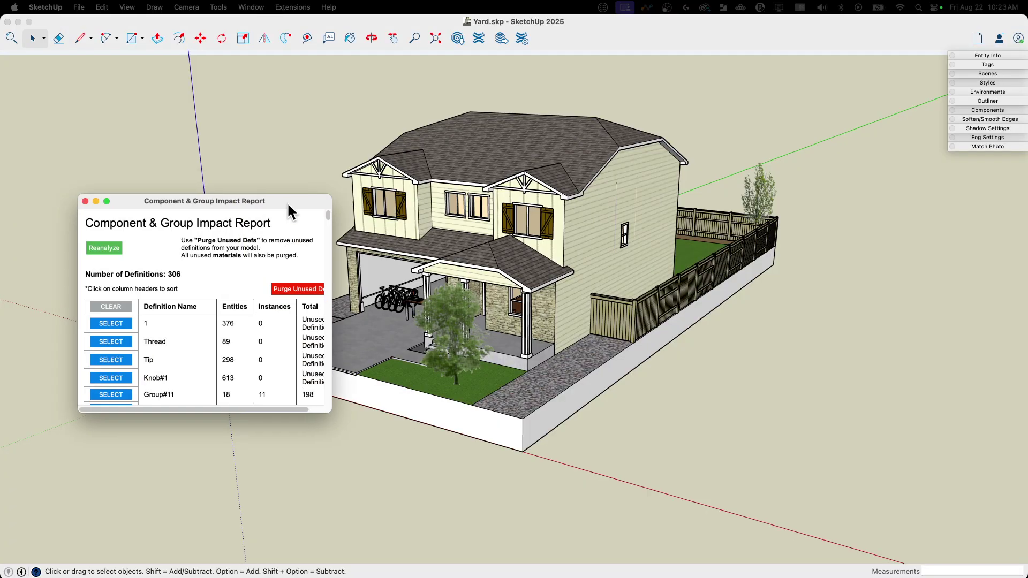
left_click_drag(287, 201, 224, 76)
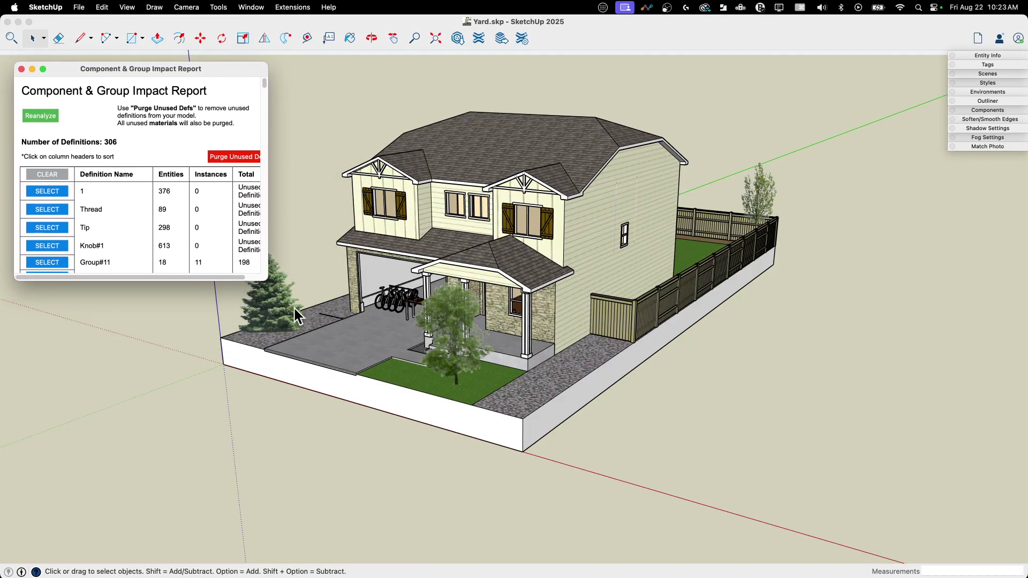
left_click_drag(267, 280, 318, 525)
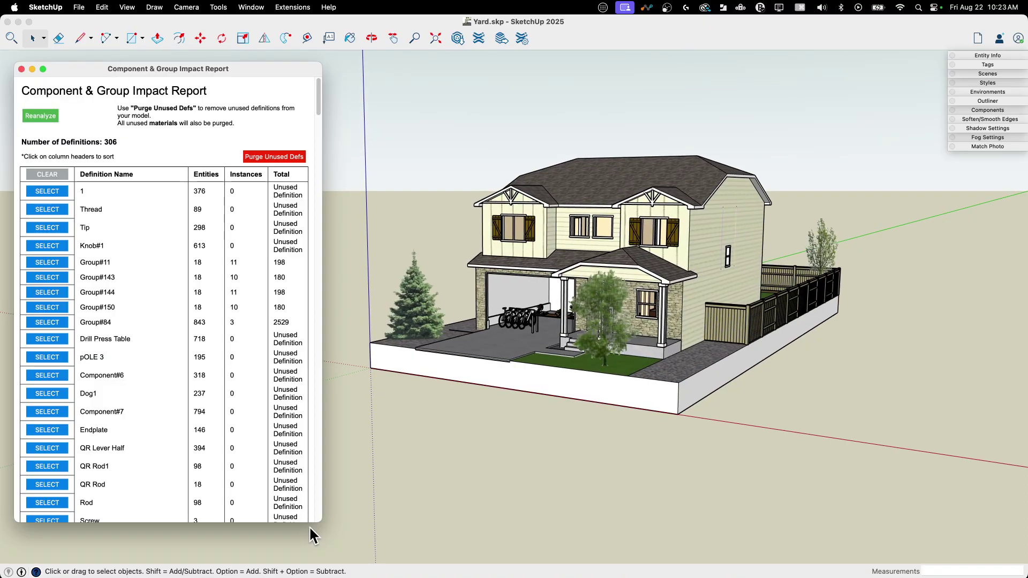
left_click_drag(318, 526, 324, 550)
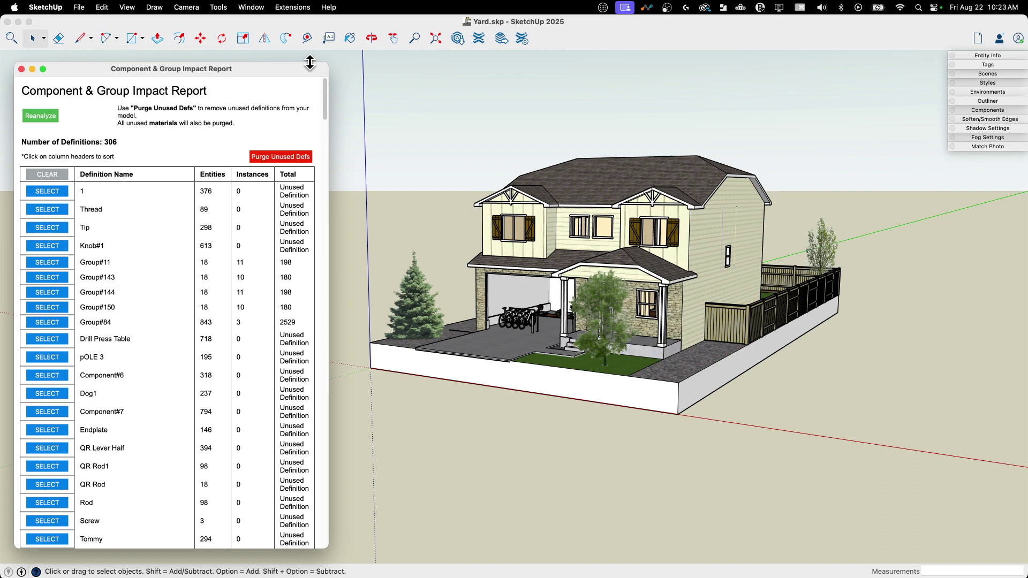
left_click_drag(310, 63, 310, 57)
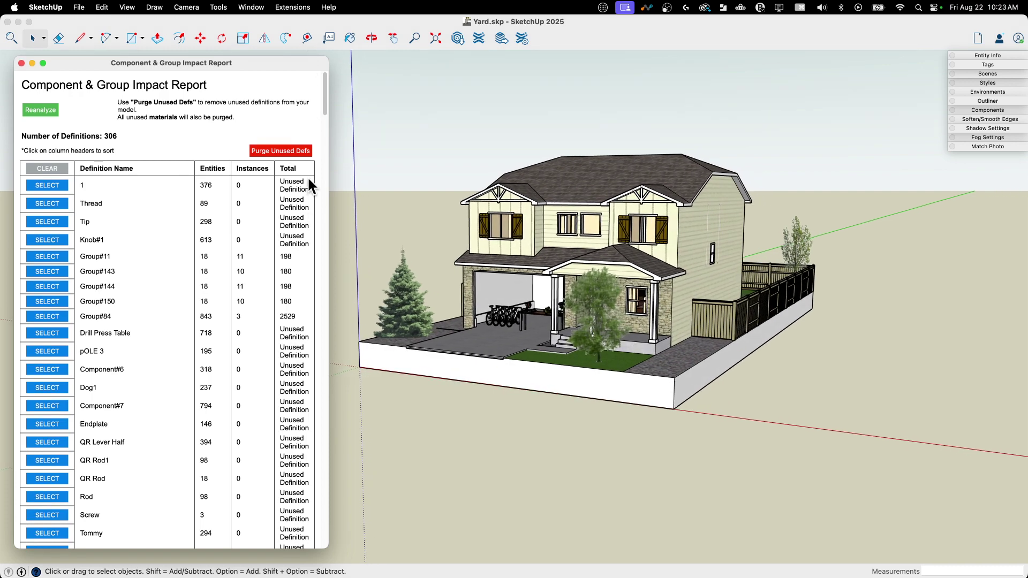
Look through the full Component & Group Impact Report for unused definitions and for entity and instance counts
mouse_move(325, 82)
left_mouse_down()
mouse_move(325, 107)
mouse_move(321, 90)
left_mouse_up()
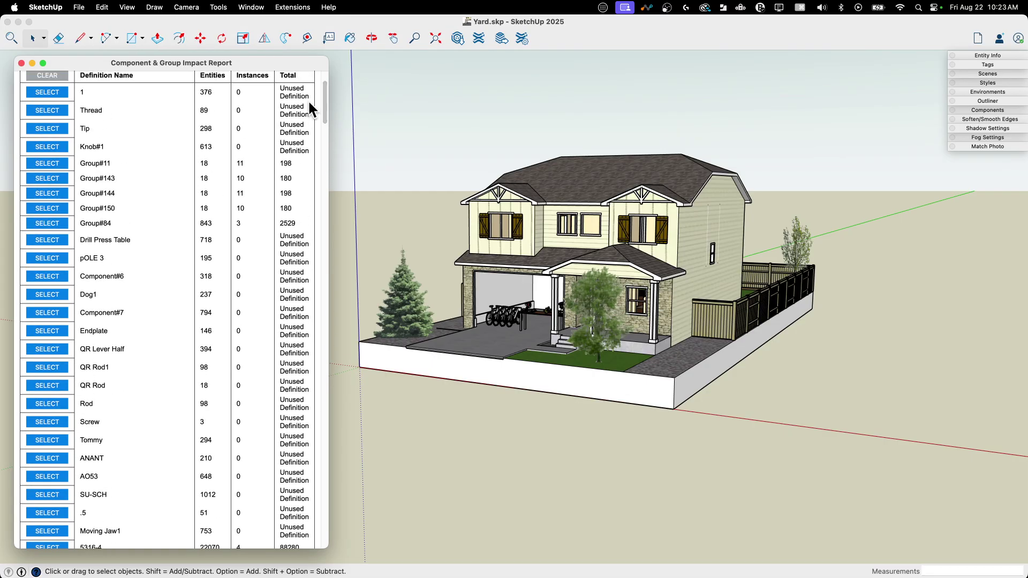
left_click_drag(326, 99, 326, 92)
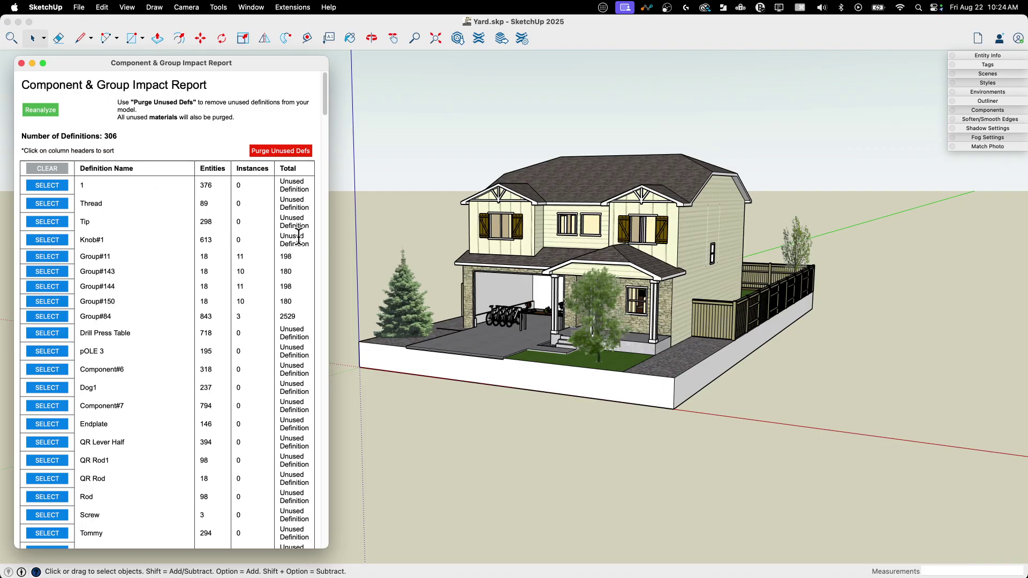
scroll(297, 259, "down", 2)
scroll(284, 287, "down", 7)
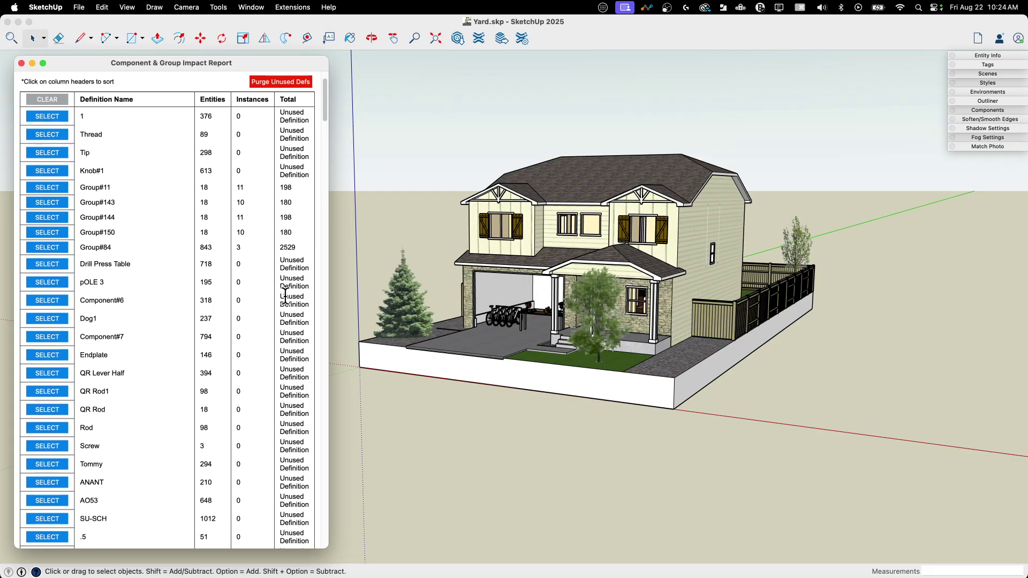
scroll(290, 301, "down", 8)
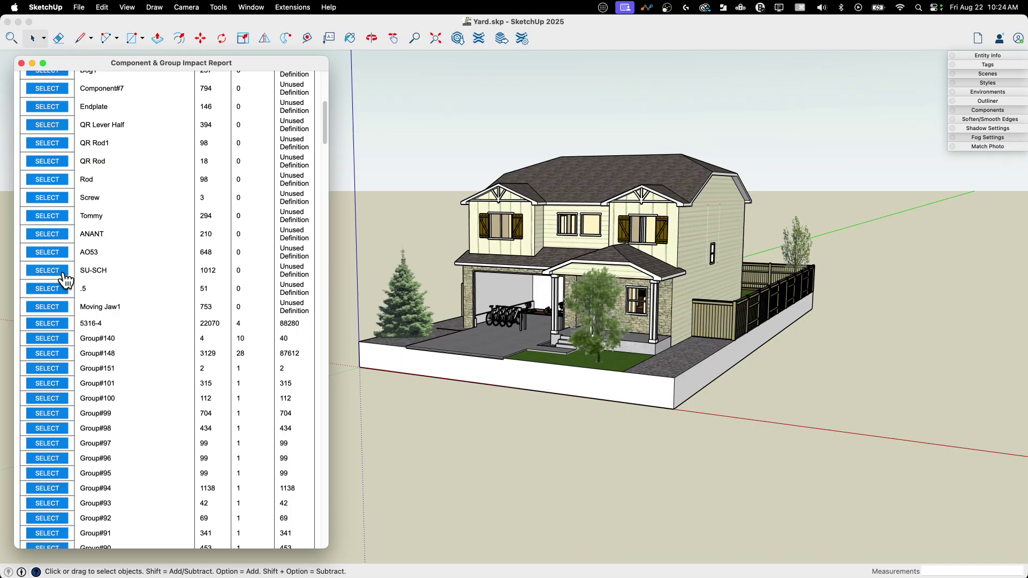
scroll(305, 216, "down", 20)
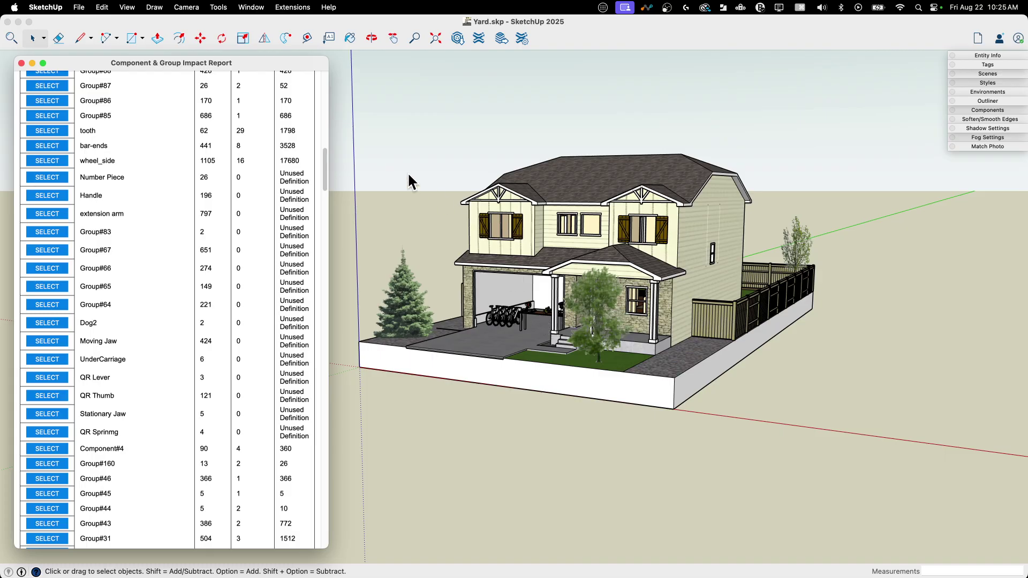
left_click_drag(325, 172, 323, 253)
scroll(291, 249, "down", 10)
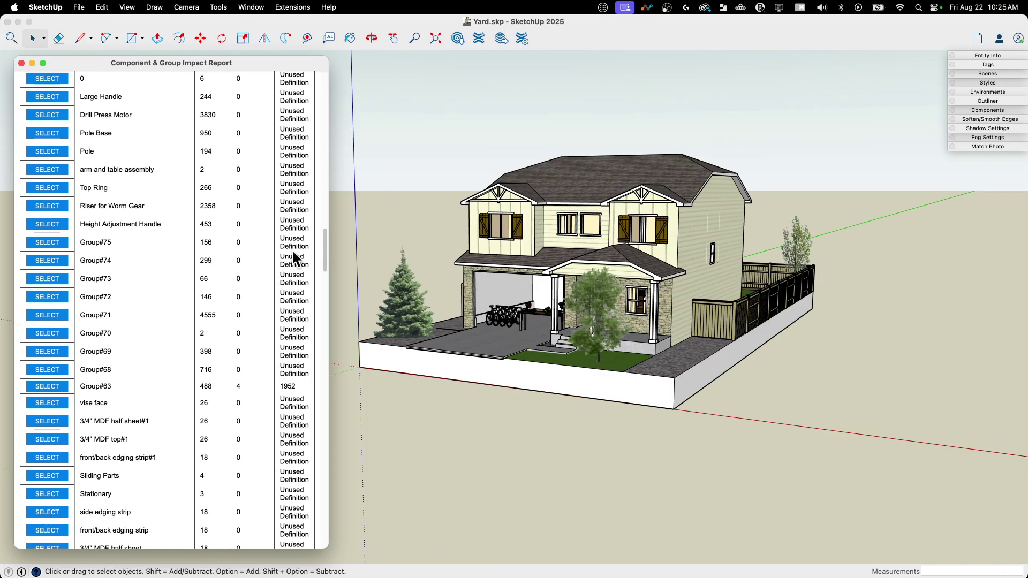
scroll(292, 292, "down", 20)
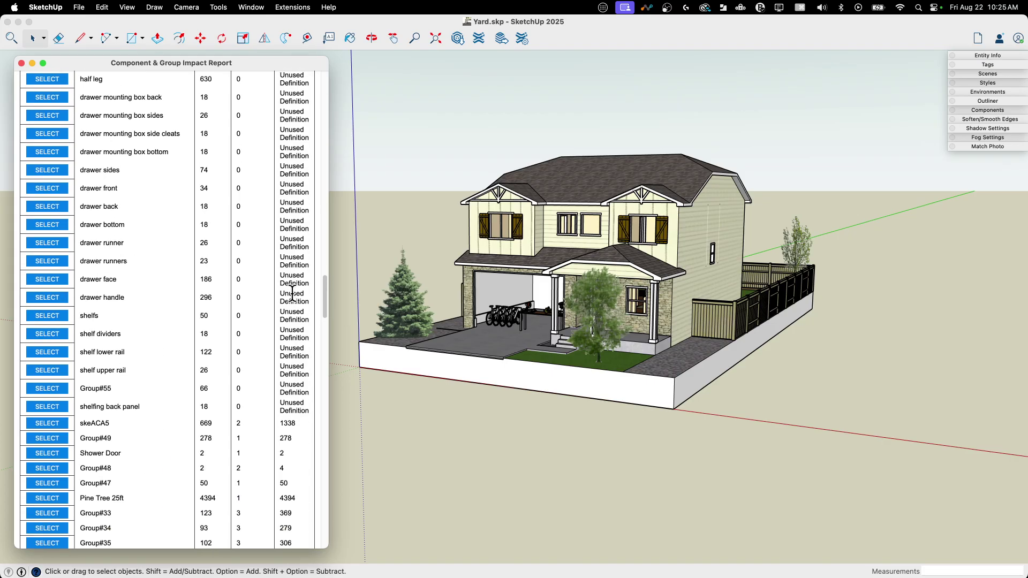
scroll(292, 293, "down", 20)
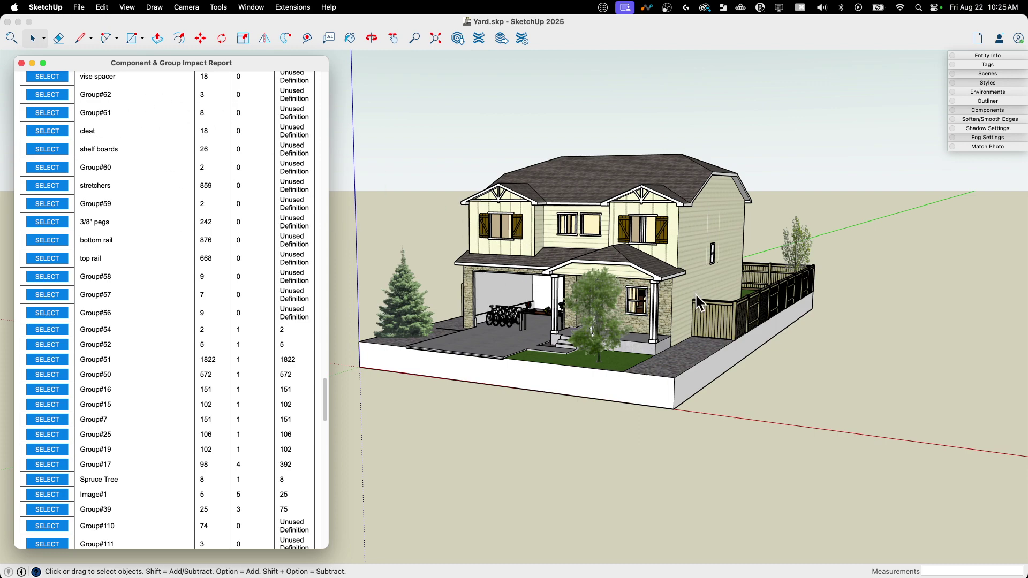
scroll(243, 236, "down", 10)
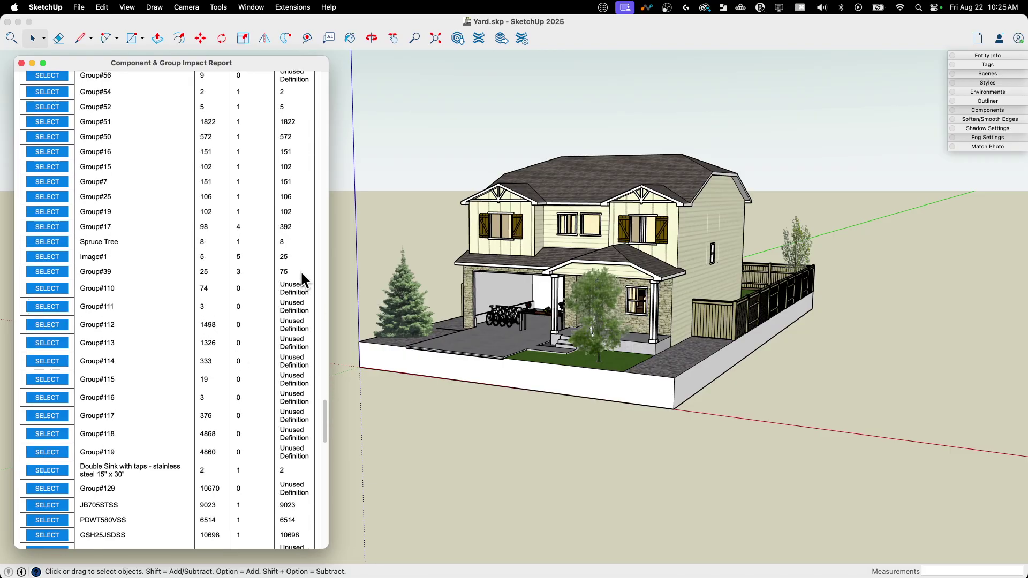
scroll(296, 327, "down", 12)
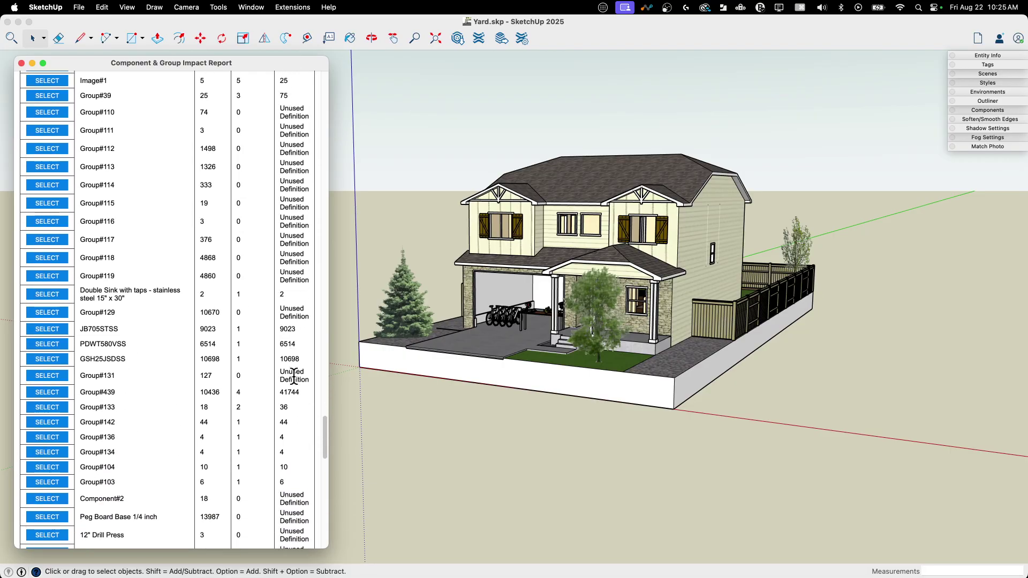
scroll(293, 376, "down", 20)
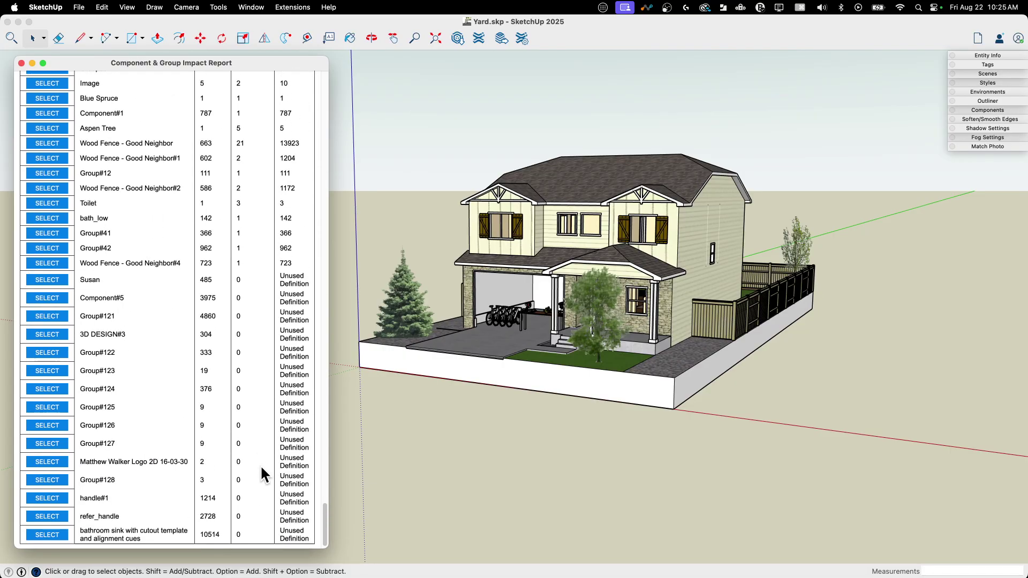
scroll(262, 457, "up", 20)
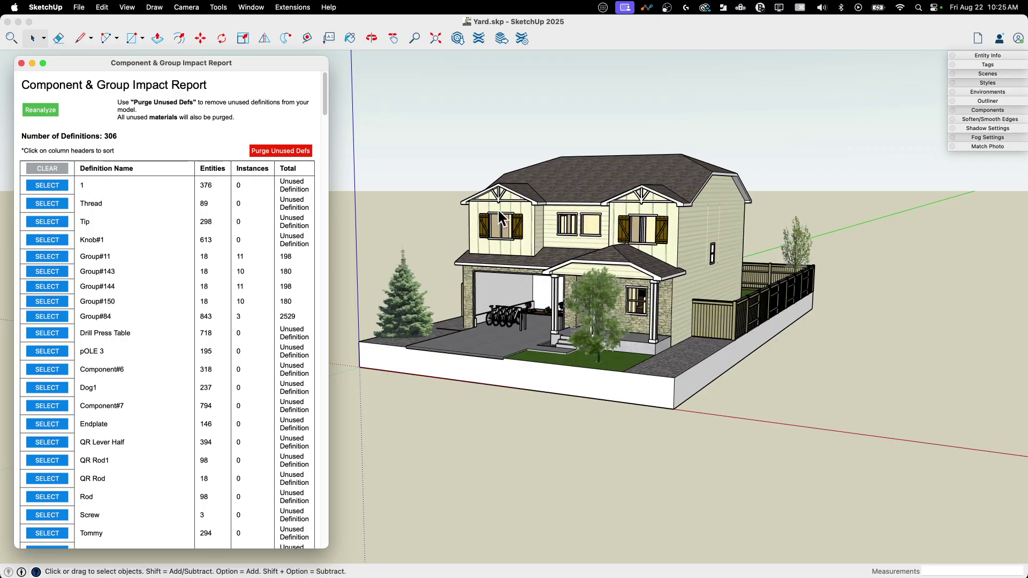
Purge all unused definitions and materials from the model through the impact report
middle_click_drag(568, 248, 736, 233)
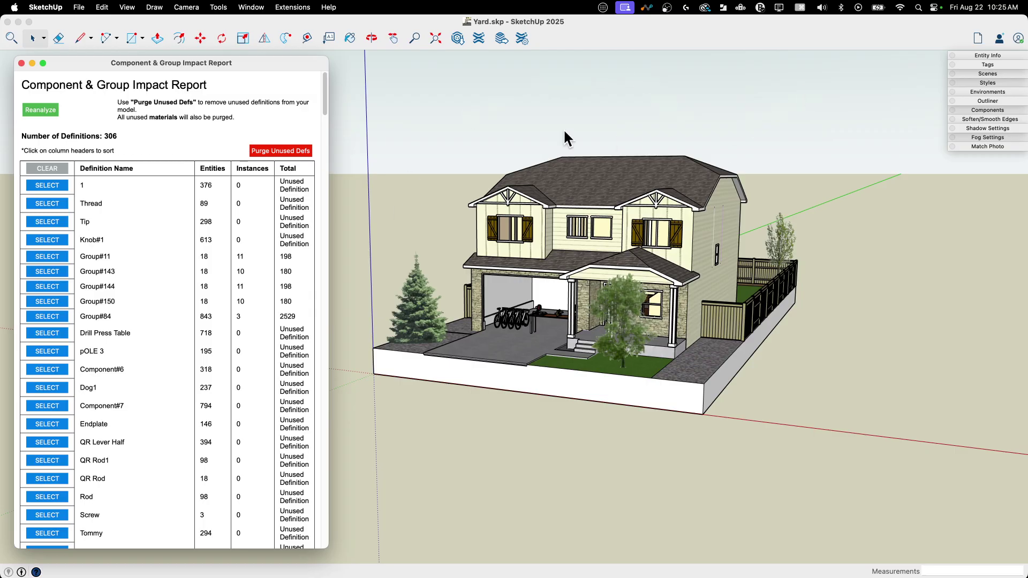
left_click(298, 152)
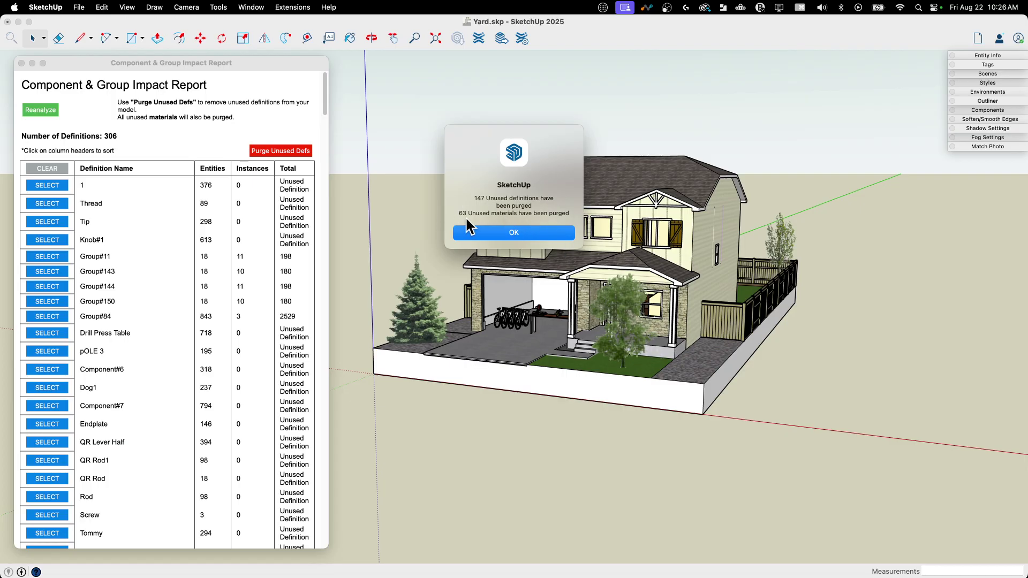
left_click(546, 231)
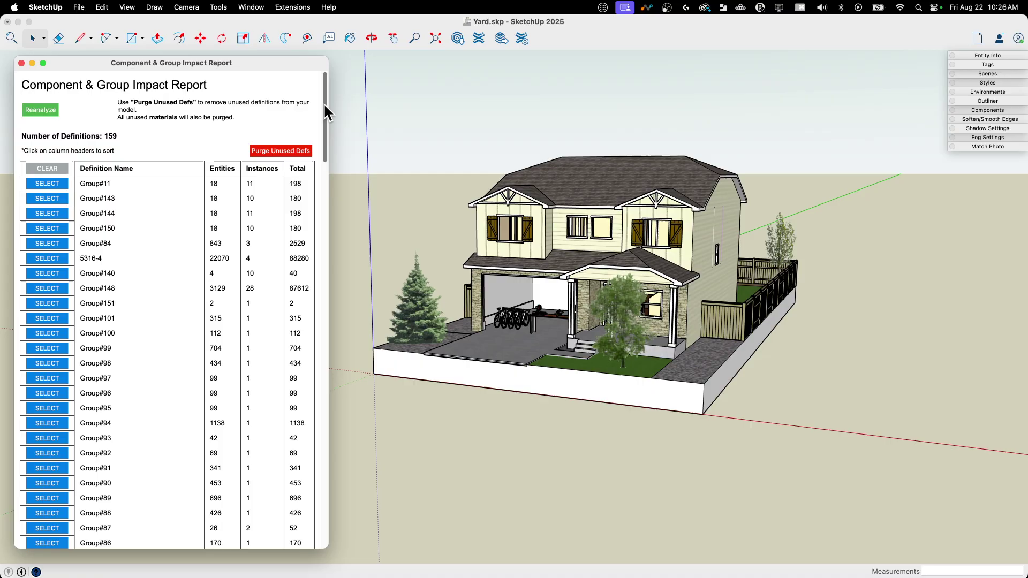
Sort the report's remaining definitions by entities, by instances and finally by total in ascending order
left_click_drag(325, 110, 358, 107)
left_click(221, 168)
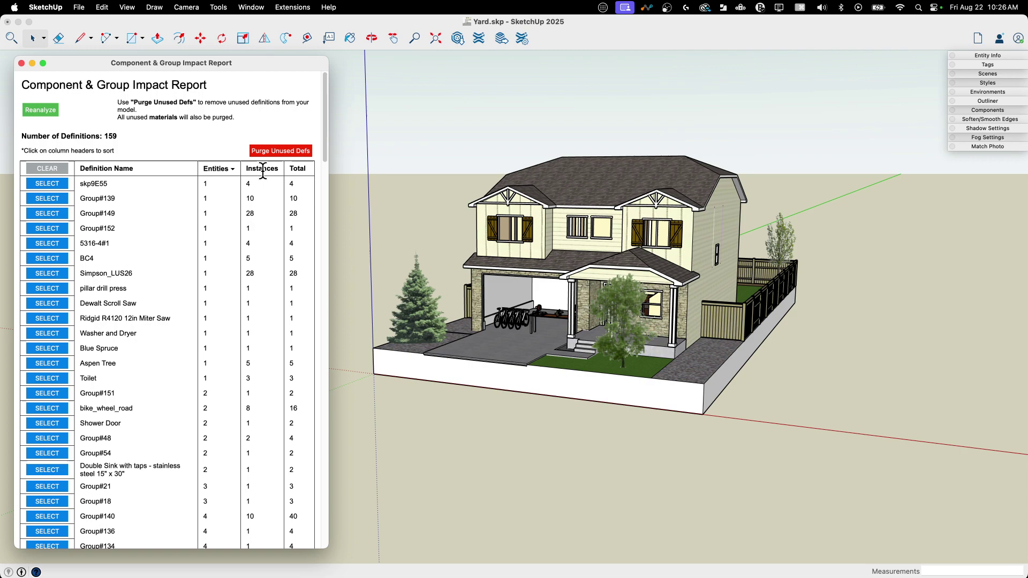
left_click(261, 169)
left_click(299, 168)
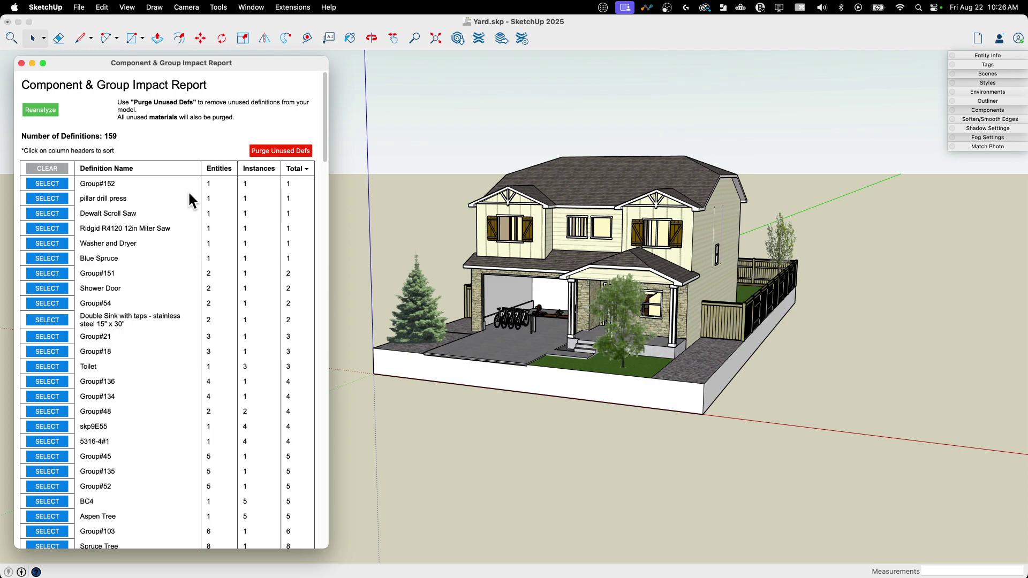
Sort the impact report's definitions by entities in descending order
left_click(216, 168)
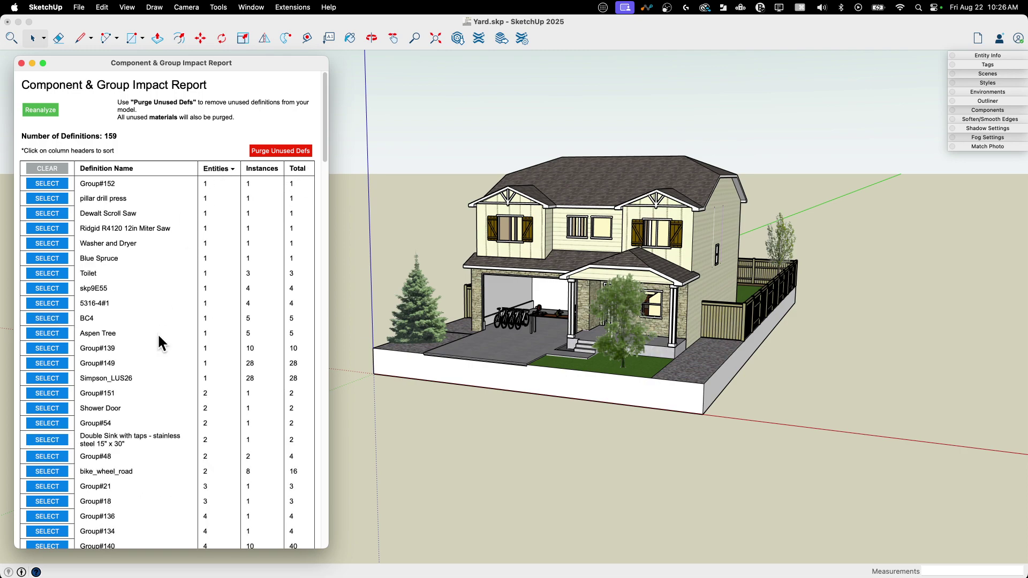
left_click(235, 169)
left_click(233, 169)
left_click(233, 169)
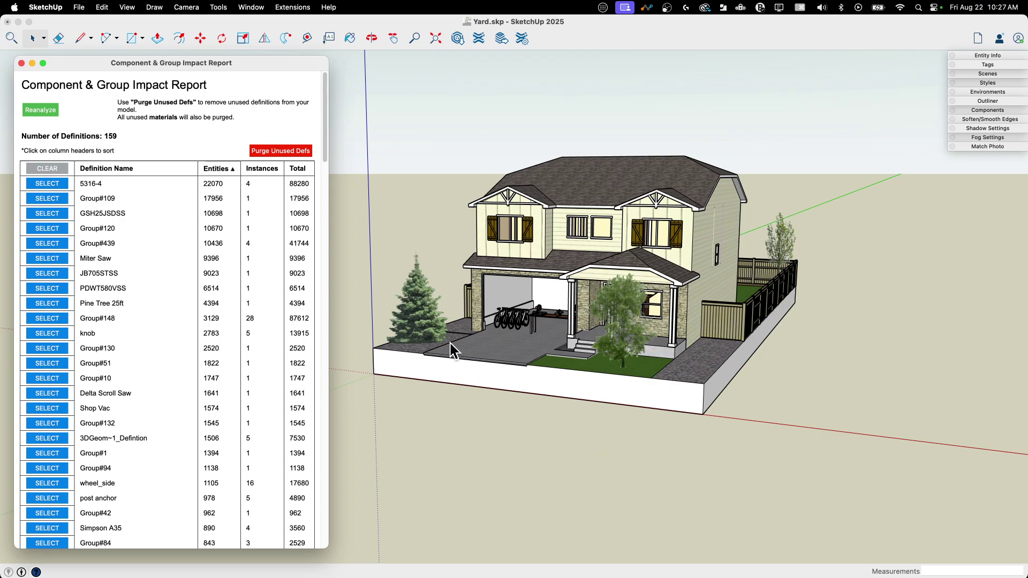
Turn on X-ray display so the objects inside the house show through its walls and roof
middle_click_drag(456, 353, 525, 354)
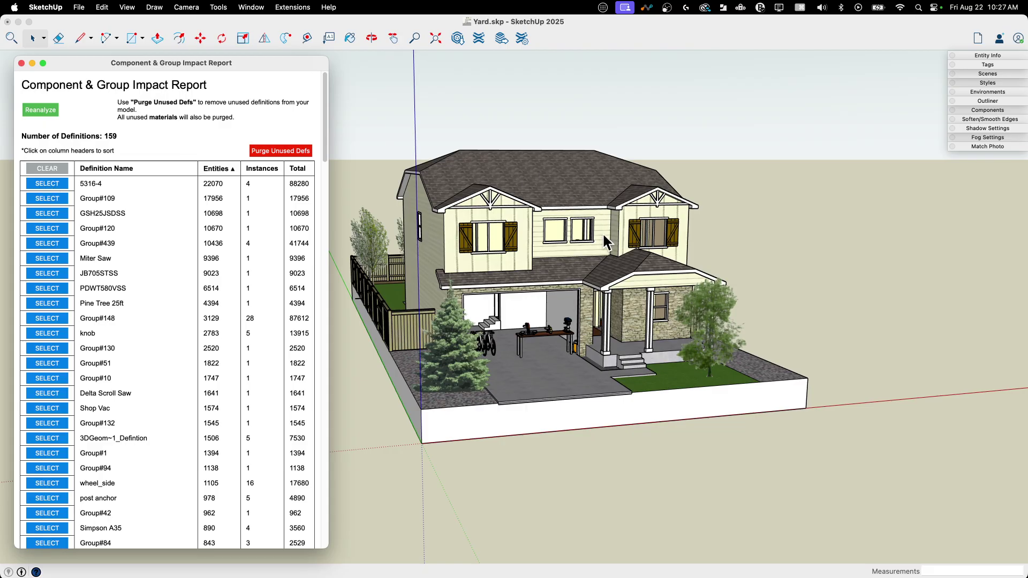
middle_click_drag(759, 234, 811, 261)
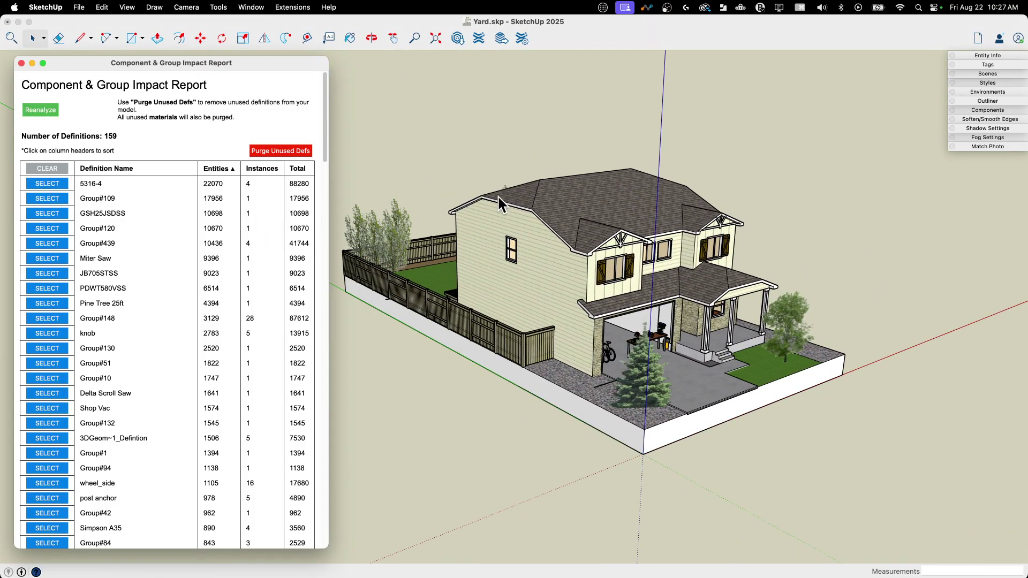
middle_click_drag(807, 258, 596, 260)
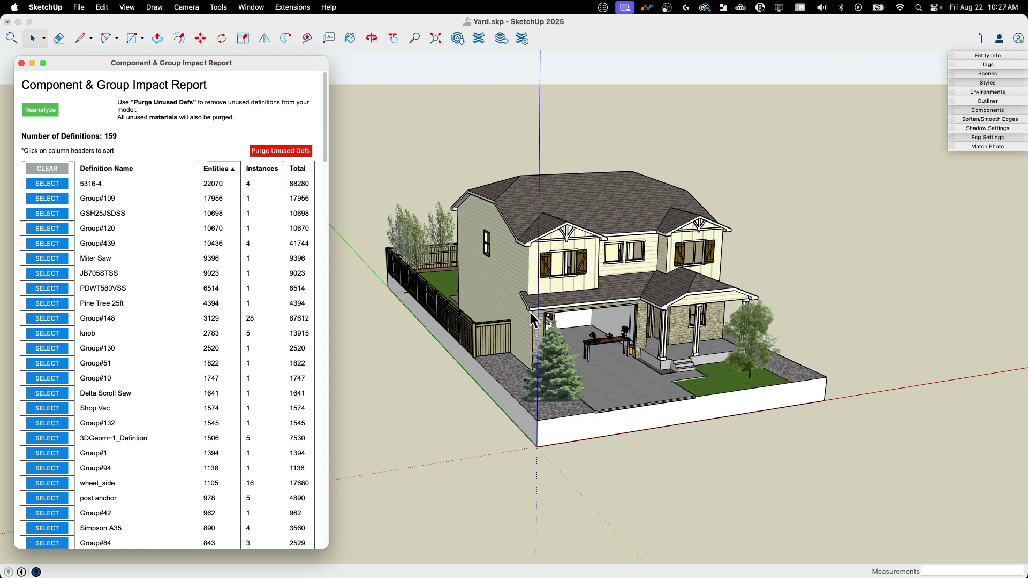
left_click(665, 234)
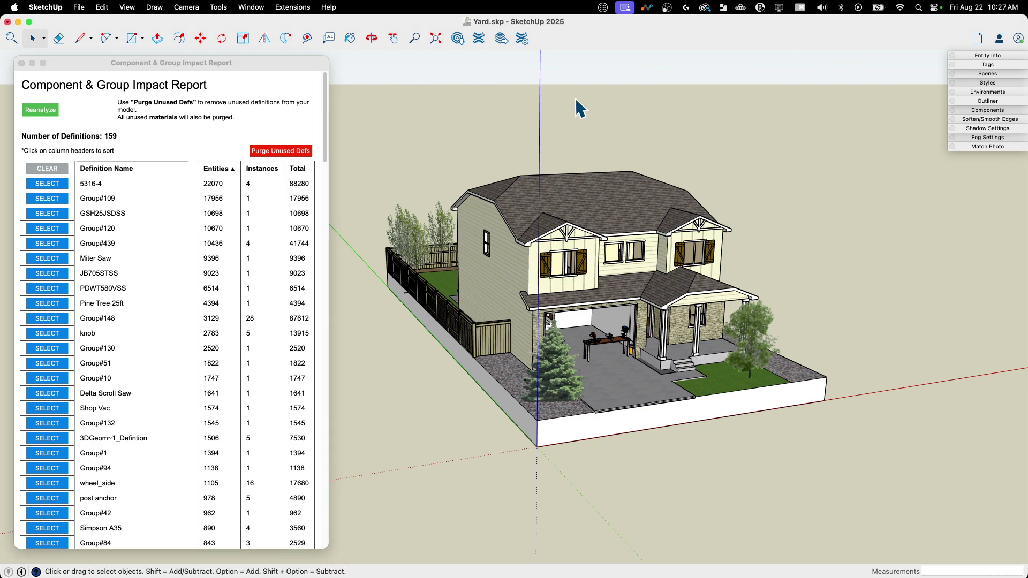
key("x")
scroll(621, 231, "up", 5)
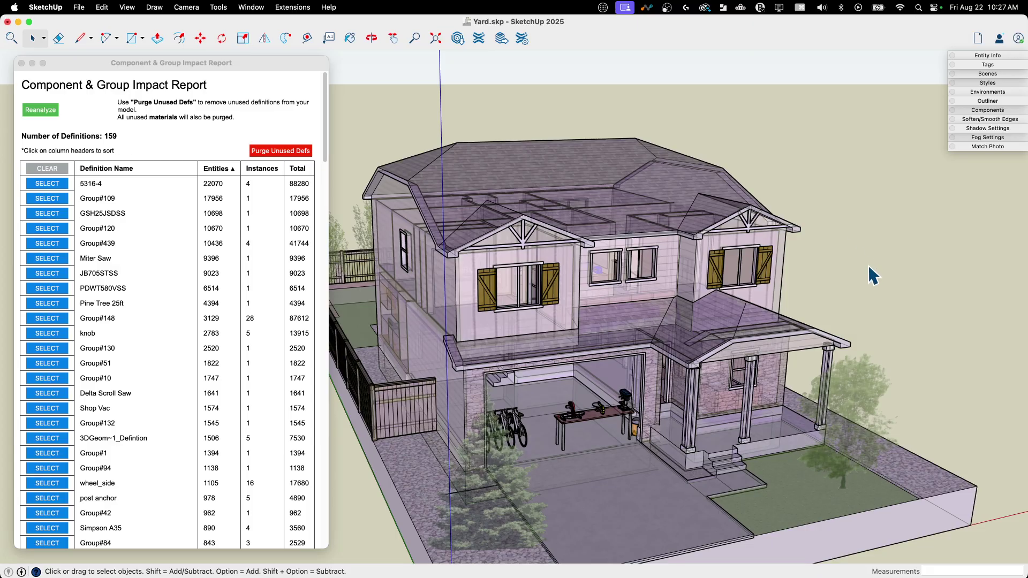
middle_click_drag(868, 264, 849, 246)
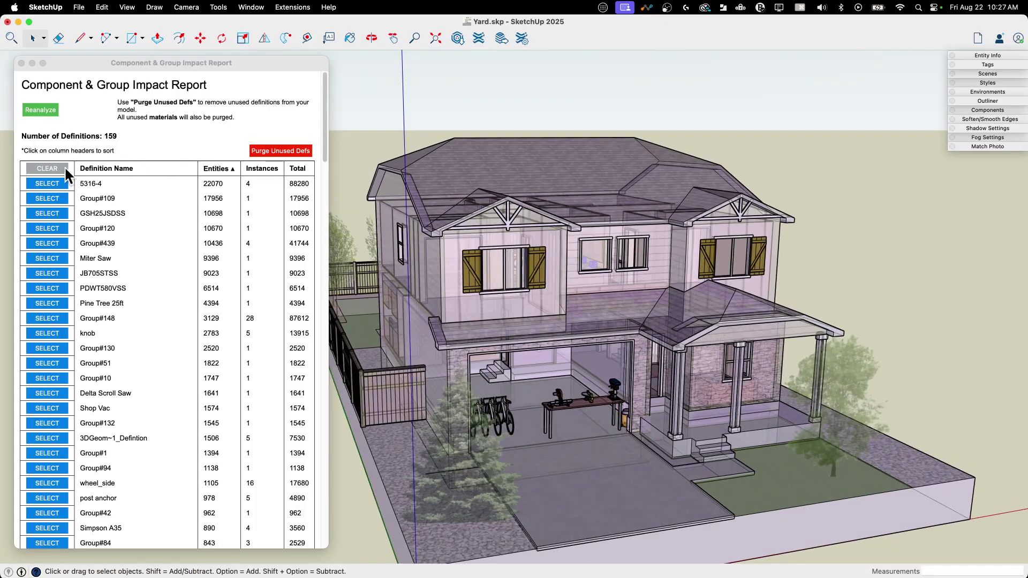
Clear the report's selection, select all instances of definition 5316-4 and inspect the bathroom faucet geometry up close
left_click(49, 170)
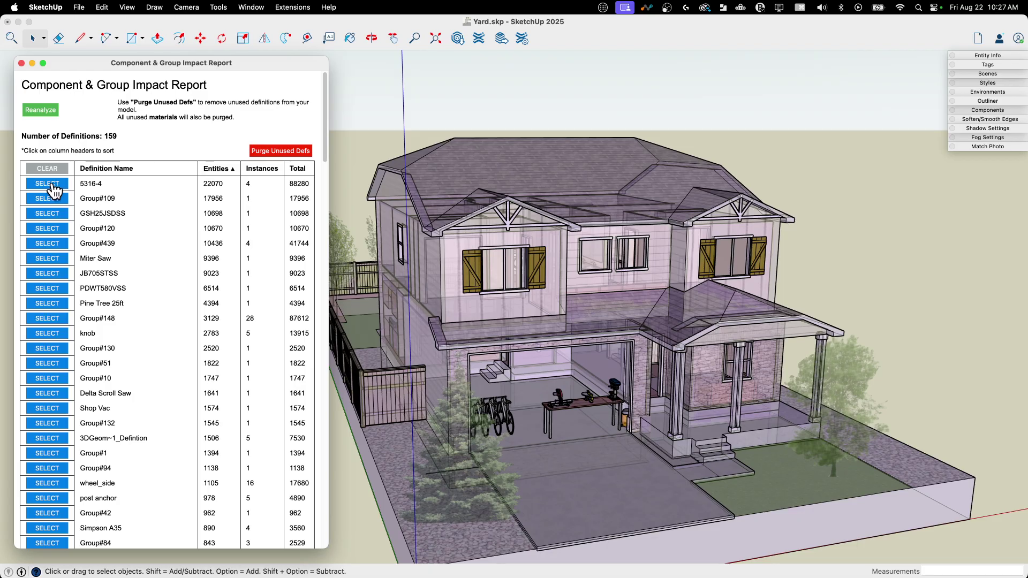
scroll(595, 263, "up", 10)
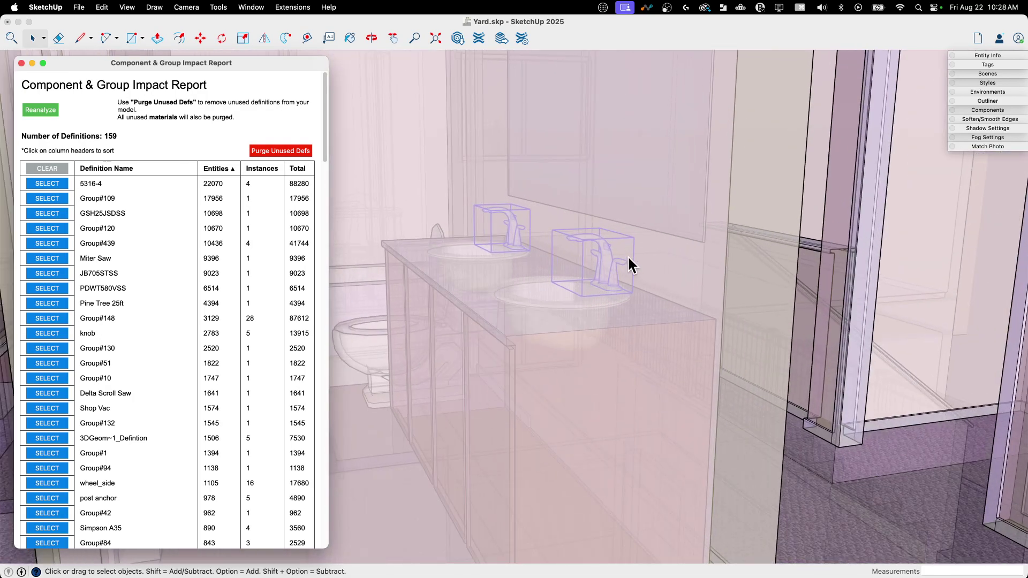
middle_click_drag(629, 262, 508, 243)
scroll(535, 241, "up", 5)
scroll(583, 243, "up", 5)
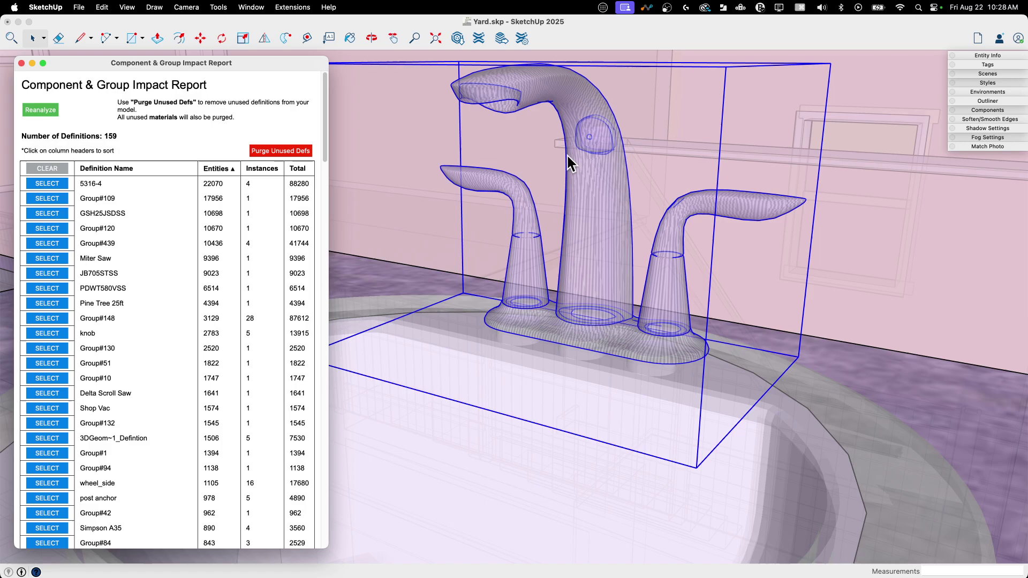
scroll(568, 156, "down", 10)
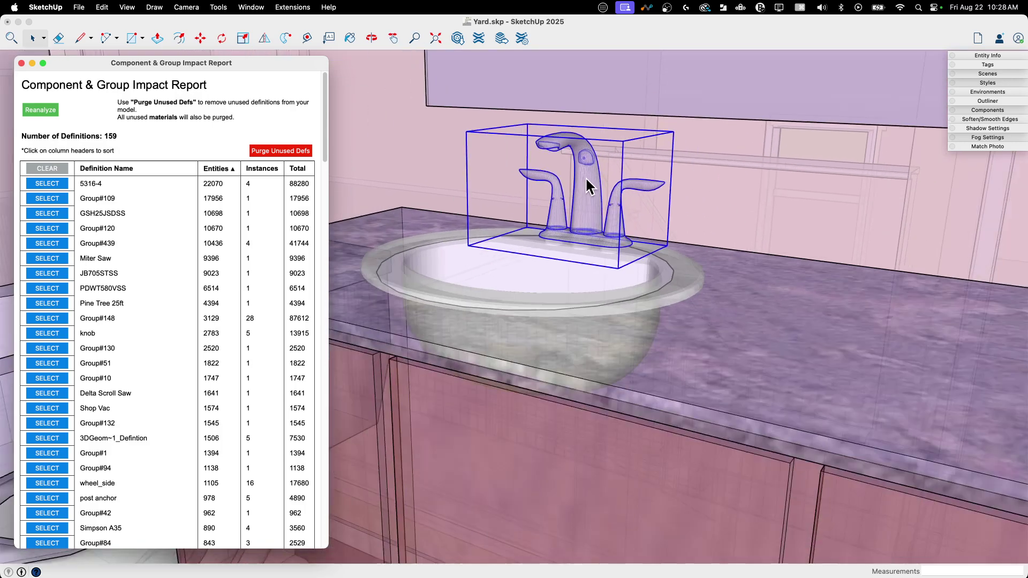
Examine where the selected 5316-4 faucets sit in the upstairs bathroom, from both the front and the rear of the house
scroll(586, 180, "down", 5)
scroll(833, 237, "down", 10)
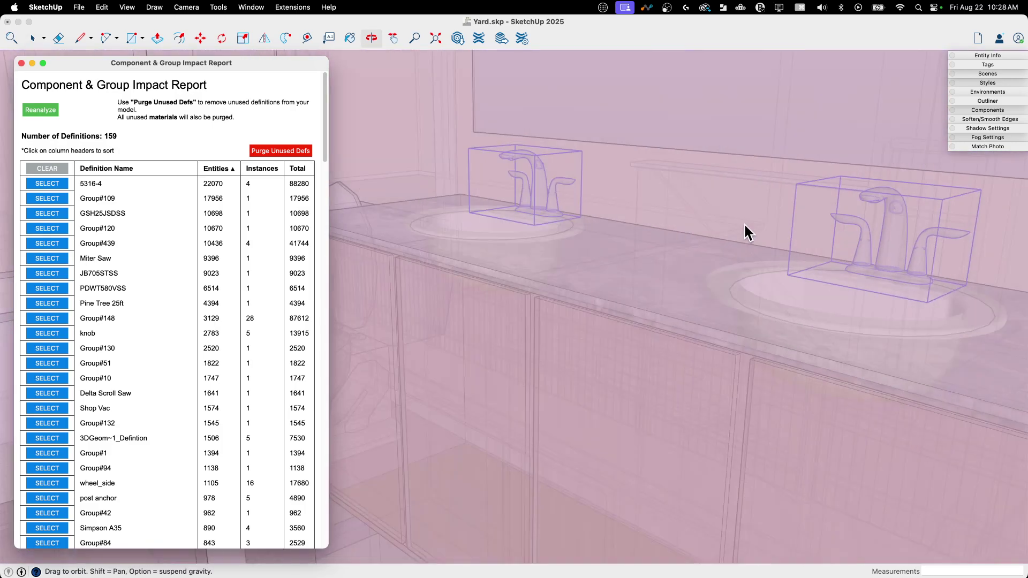
scroll(501, 233, "down", 15)
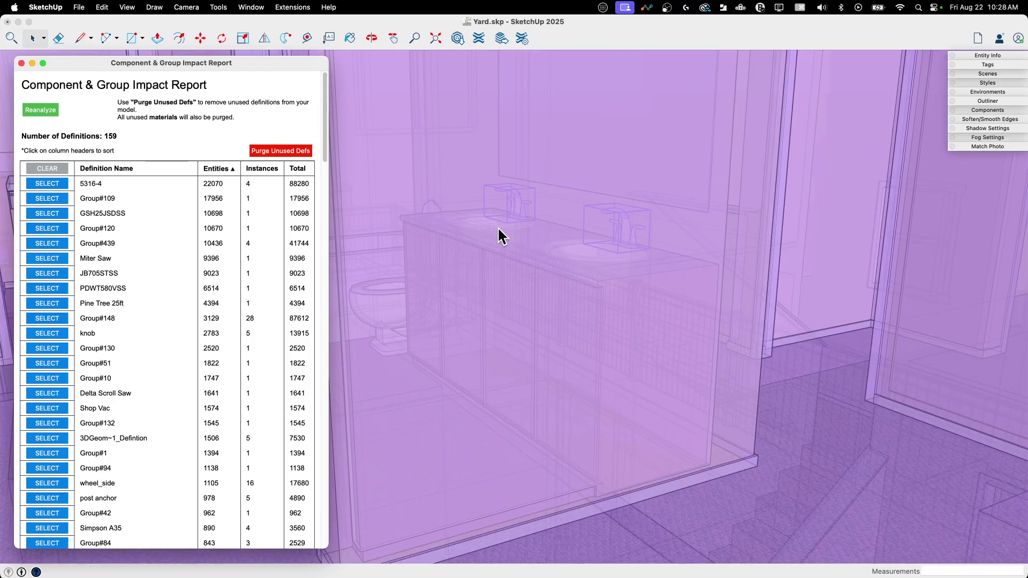
scroll(507, 252, "down", 15)
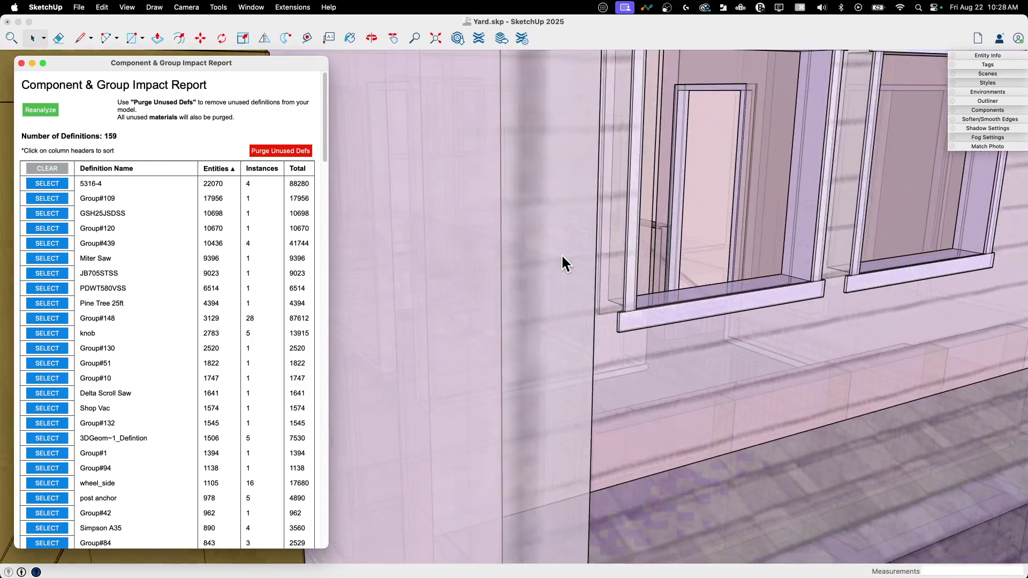
middle_click_drag(562, 254, 728, 244)
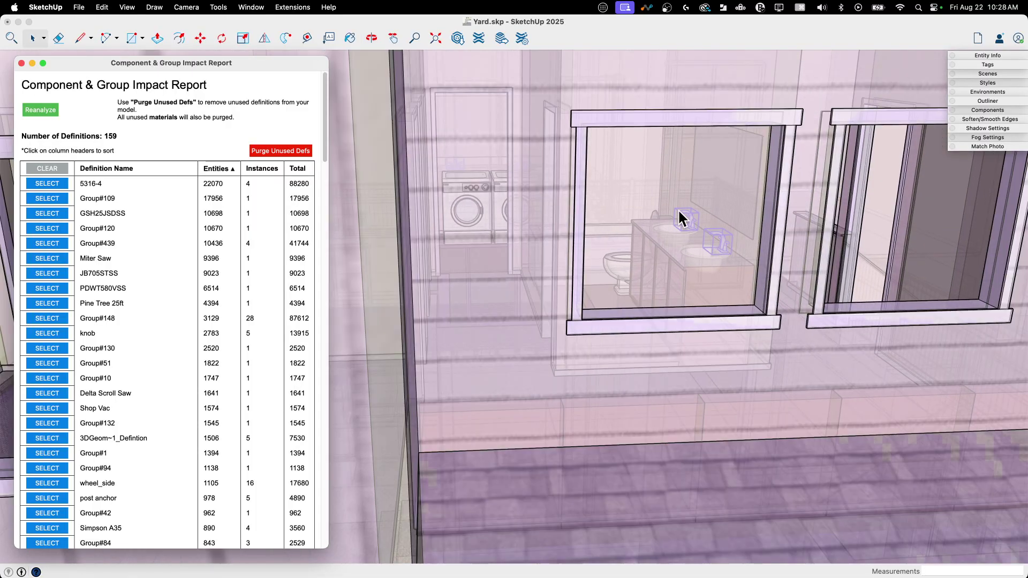
scroll(702, 238, "down", 5)
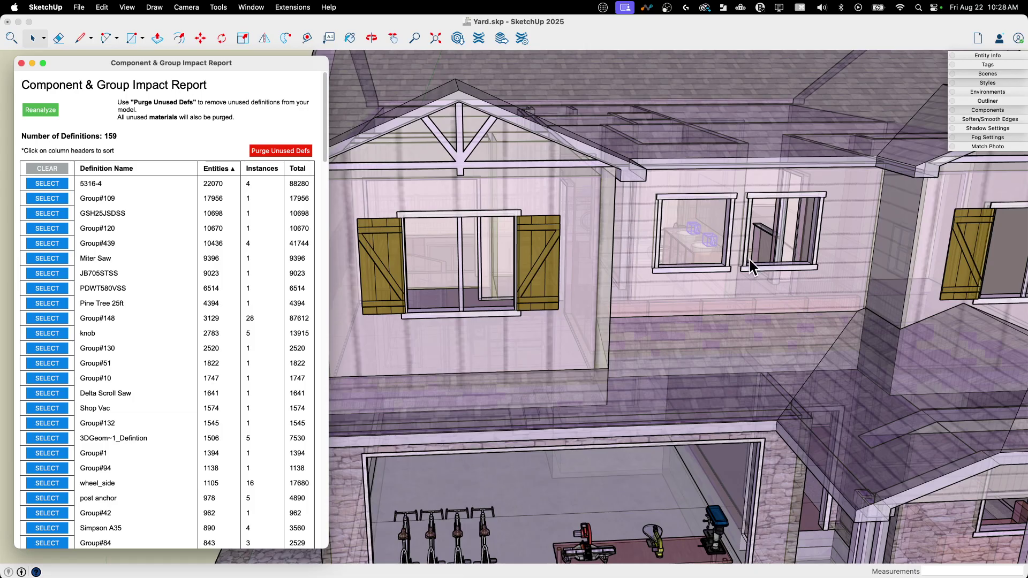
scroll(749, 258, "down", 3)
middle_click_drag(678, 229, 717, 252)
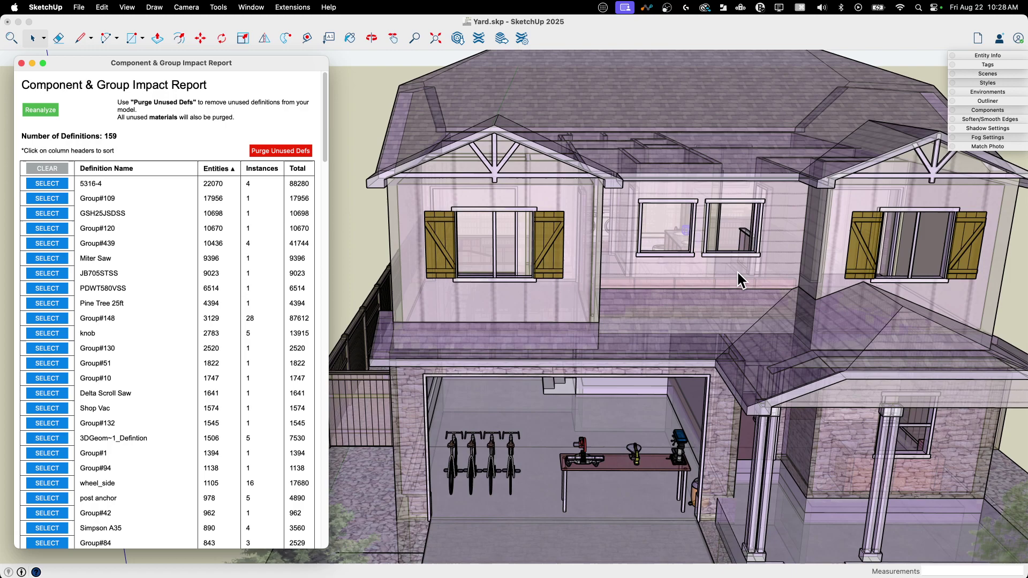
scroll(689, 235, "up", 5)
middle_click_drag(451, 248, 549, 272)
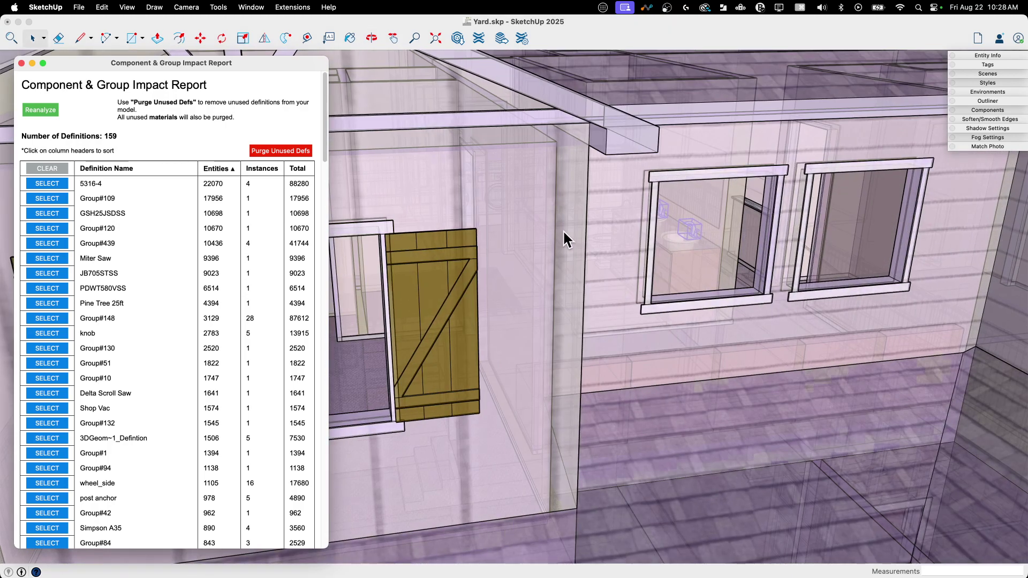
scroll(565, 231, "down", 10)
middle_click_drag(585, 217, 489, 244)
scroll(489, 246, "up", 8)
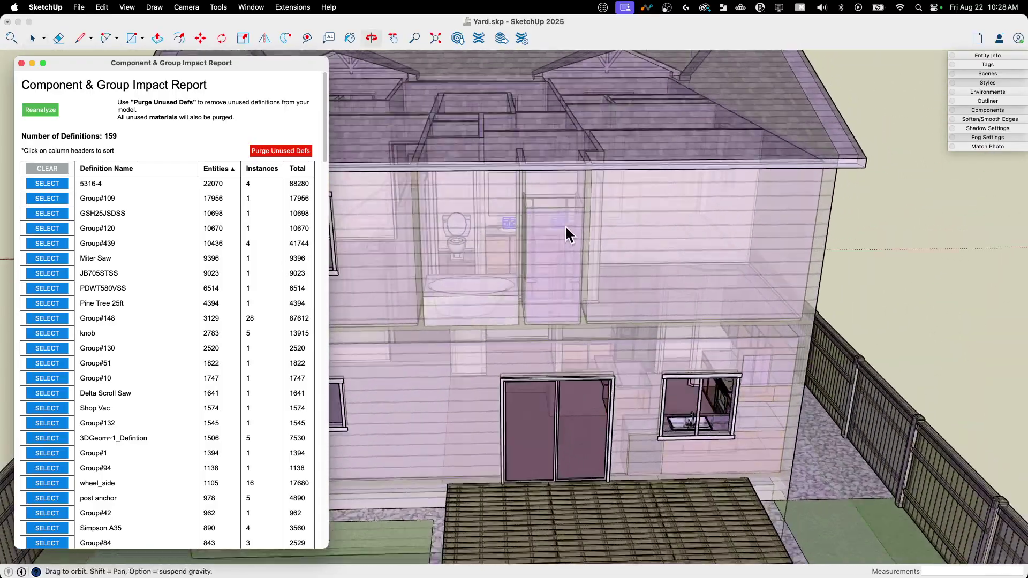
scroll(597, 222, "up", 10)
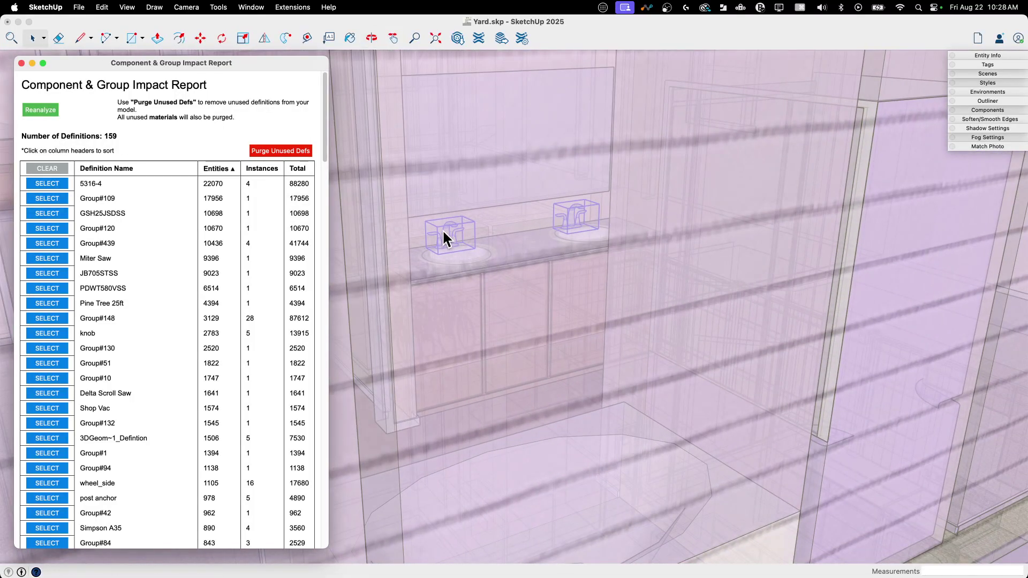
scroll(515, 219, "down", 15)
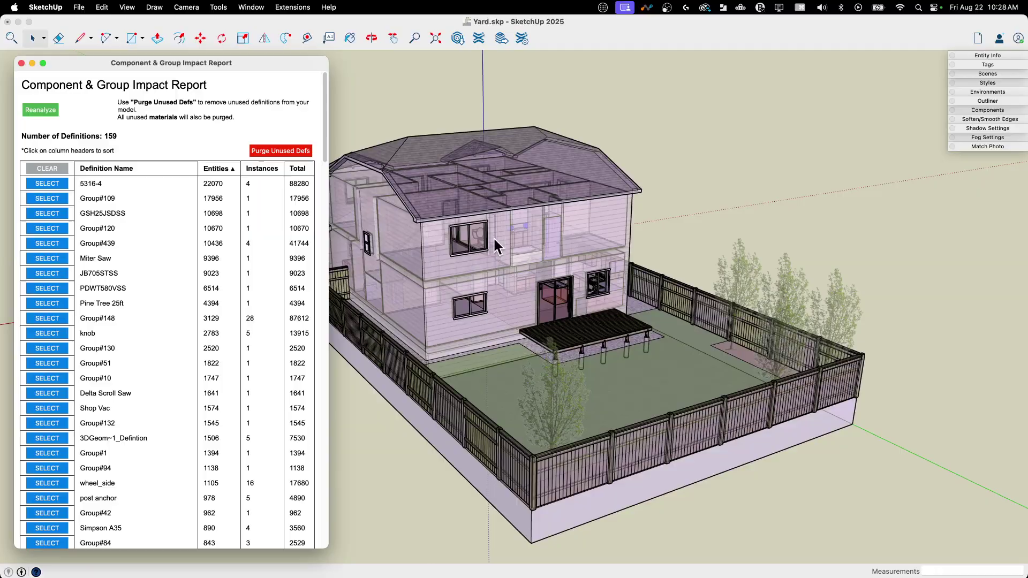
middle_click_drag(493, 236, 730, 249)
scroll(761, 247, "down", 3)
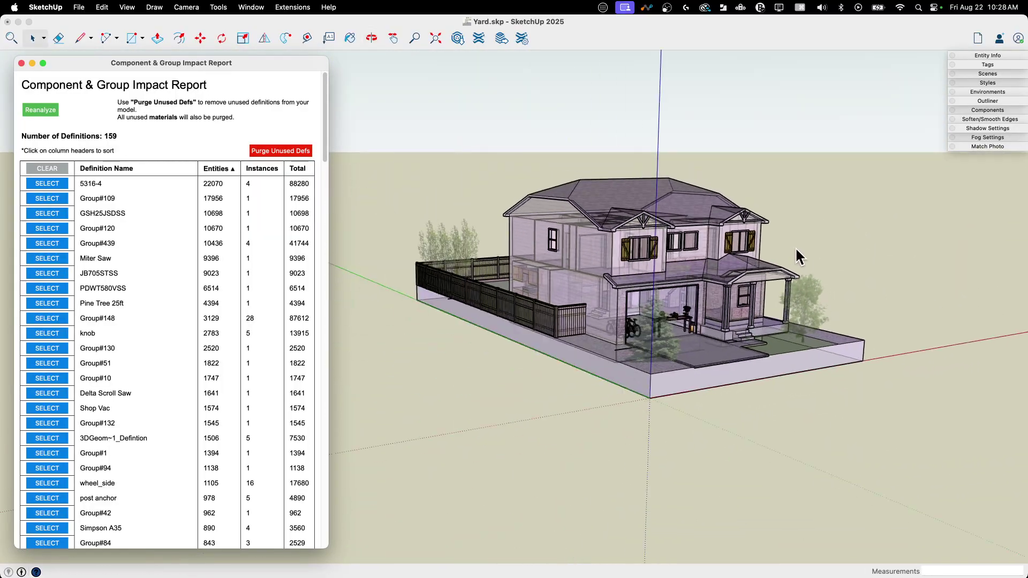
middle_click_drag(796, 250, 699, 287)
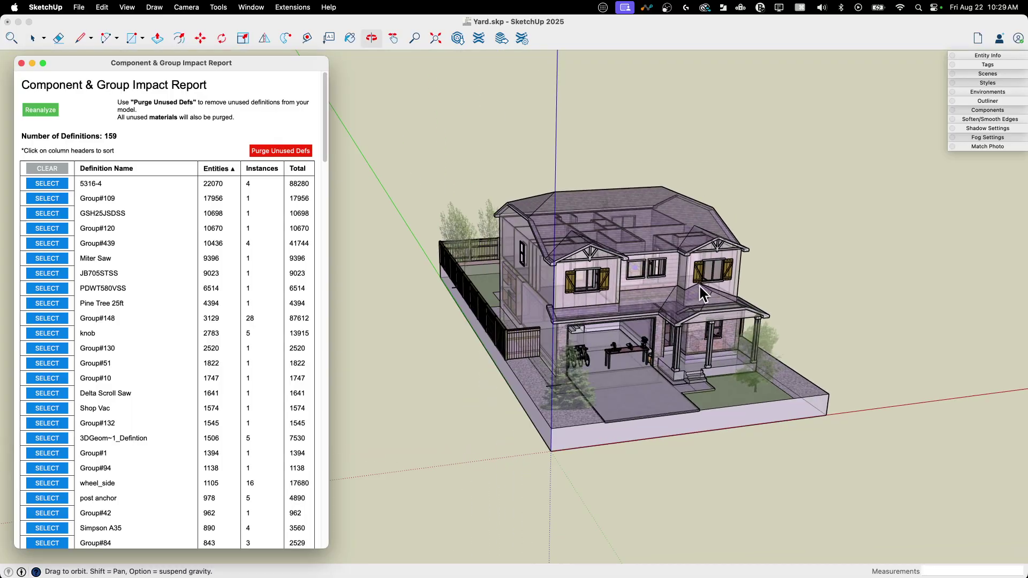
scroll(818, 309, "up", 3)
middle_click_drag(783, 313, 702, 313)
scroll(640, 300, "up", 2)
scroll(424, 285, "up", 2)
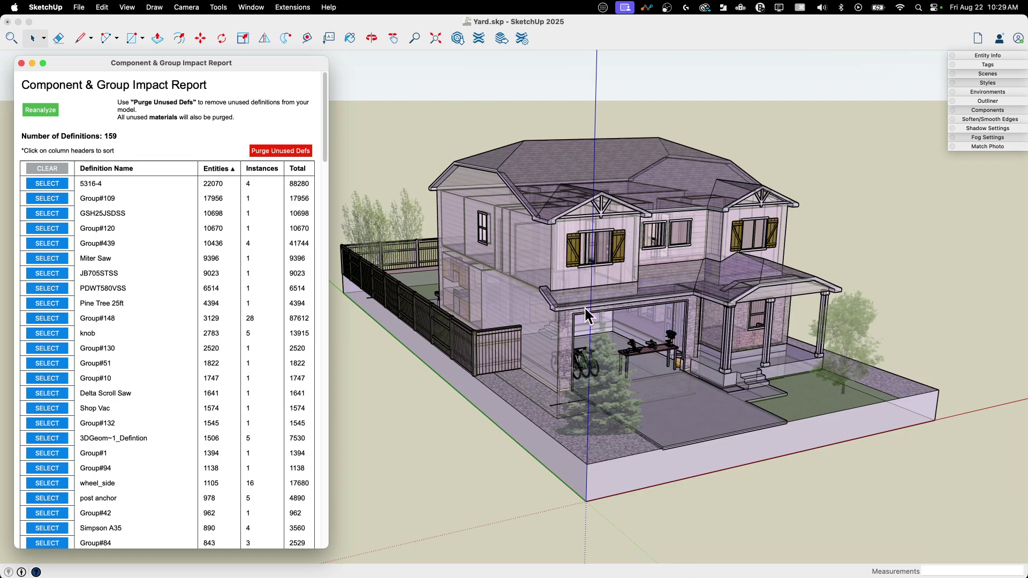
middle_click_drag(796, 334, 512, 225)
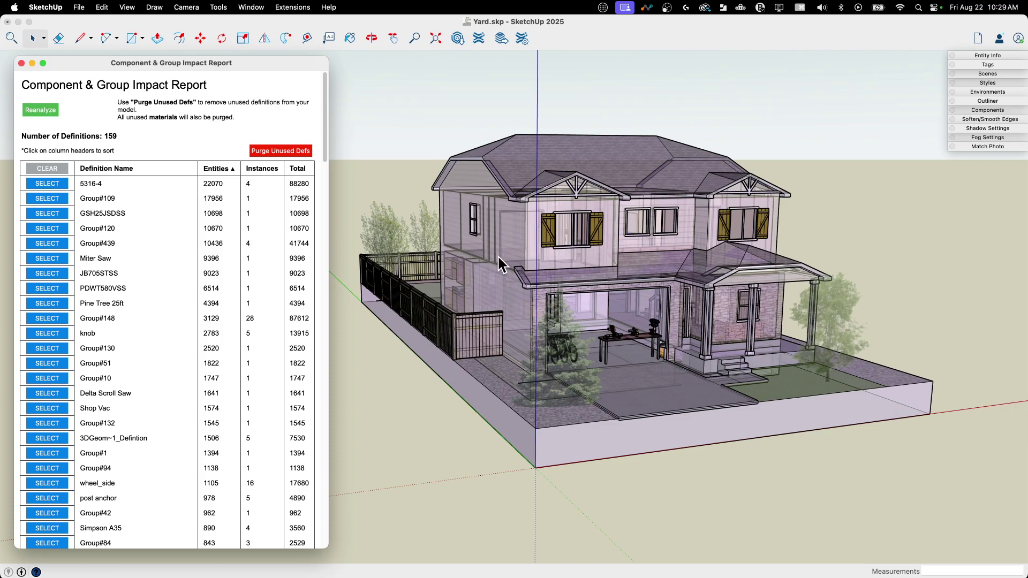
middle_click_drag(500, 264, 449, 203)
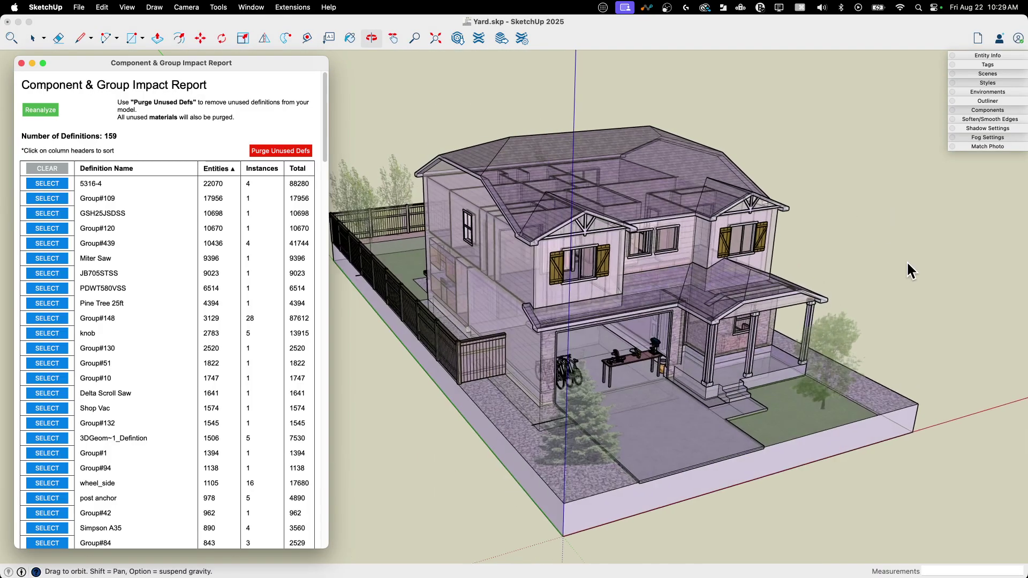
middle_click_drag(907, 261, 862, 241)
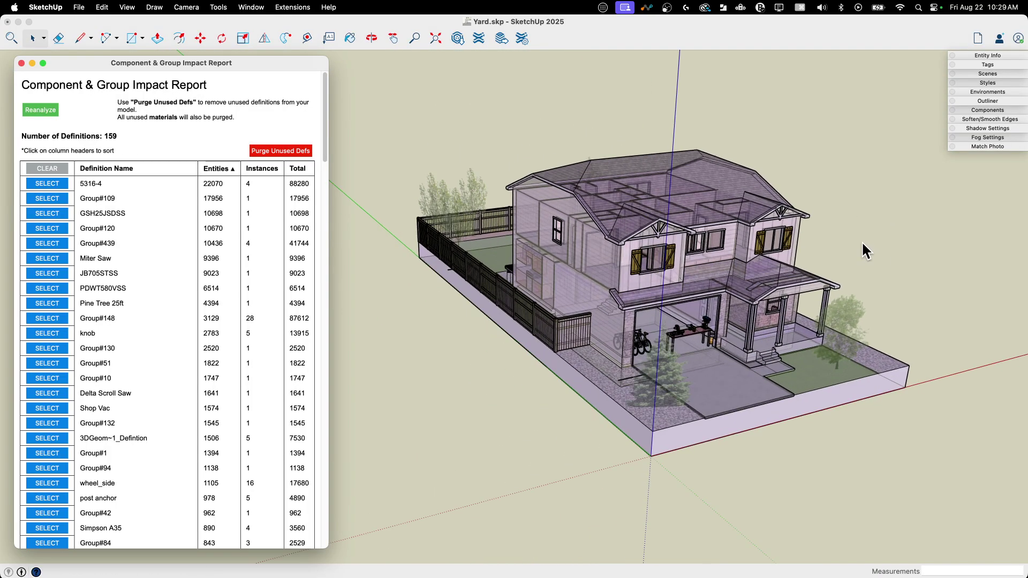